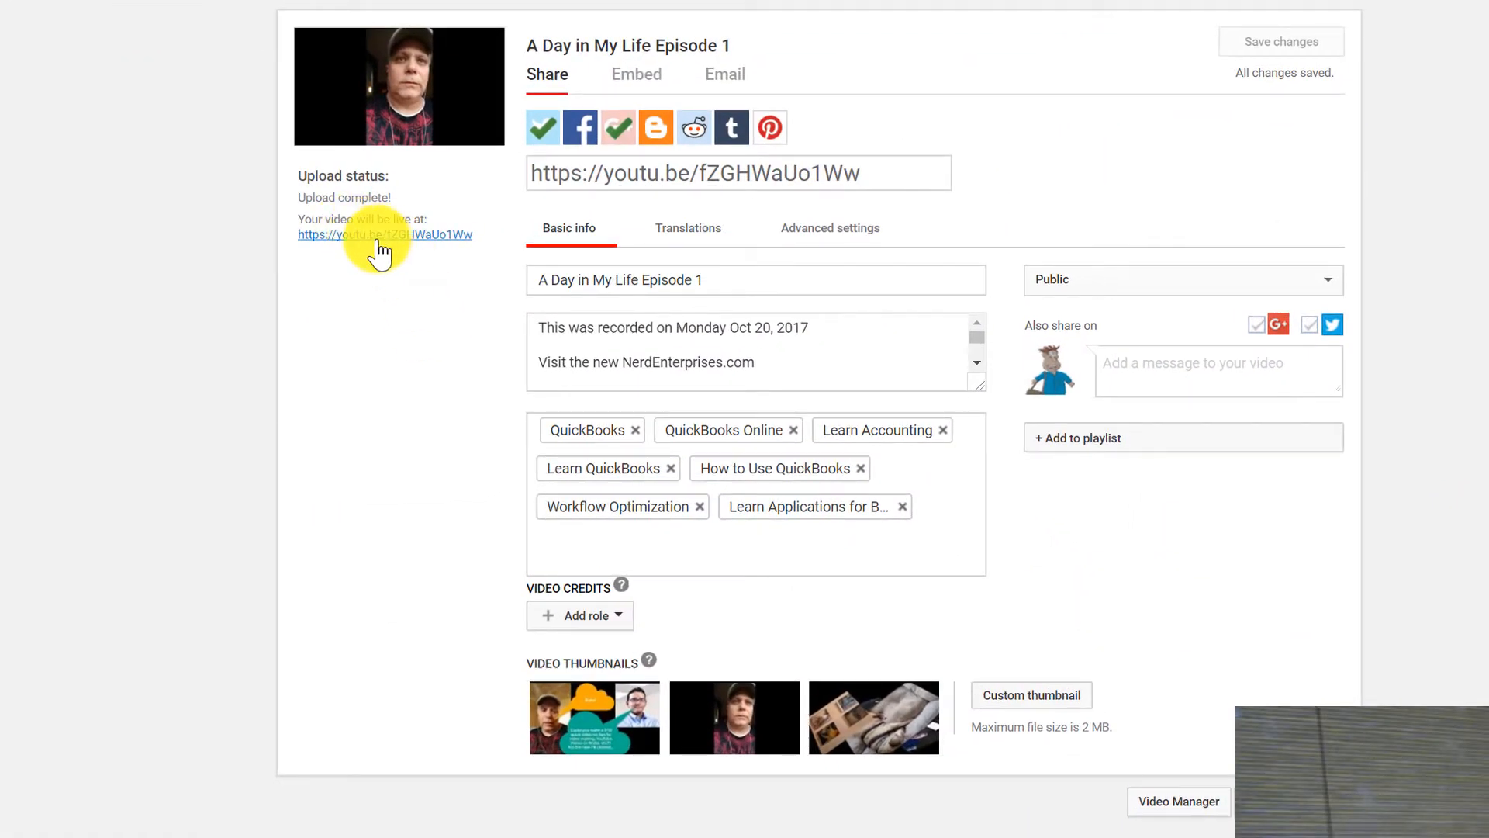
# Step: Copy the link address of the uploaded video "A Day in My Life Episode 1" and switch to the open Facebook page
pyautogui.rightClick(379, 252)
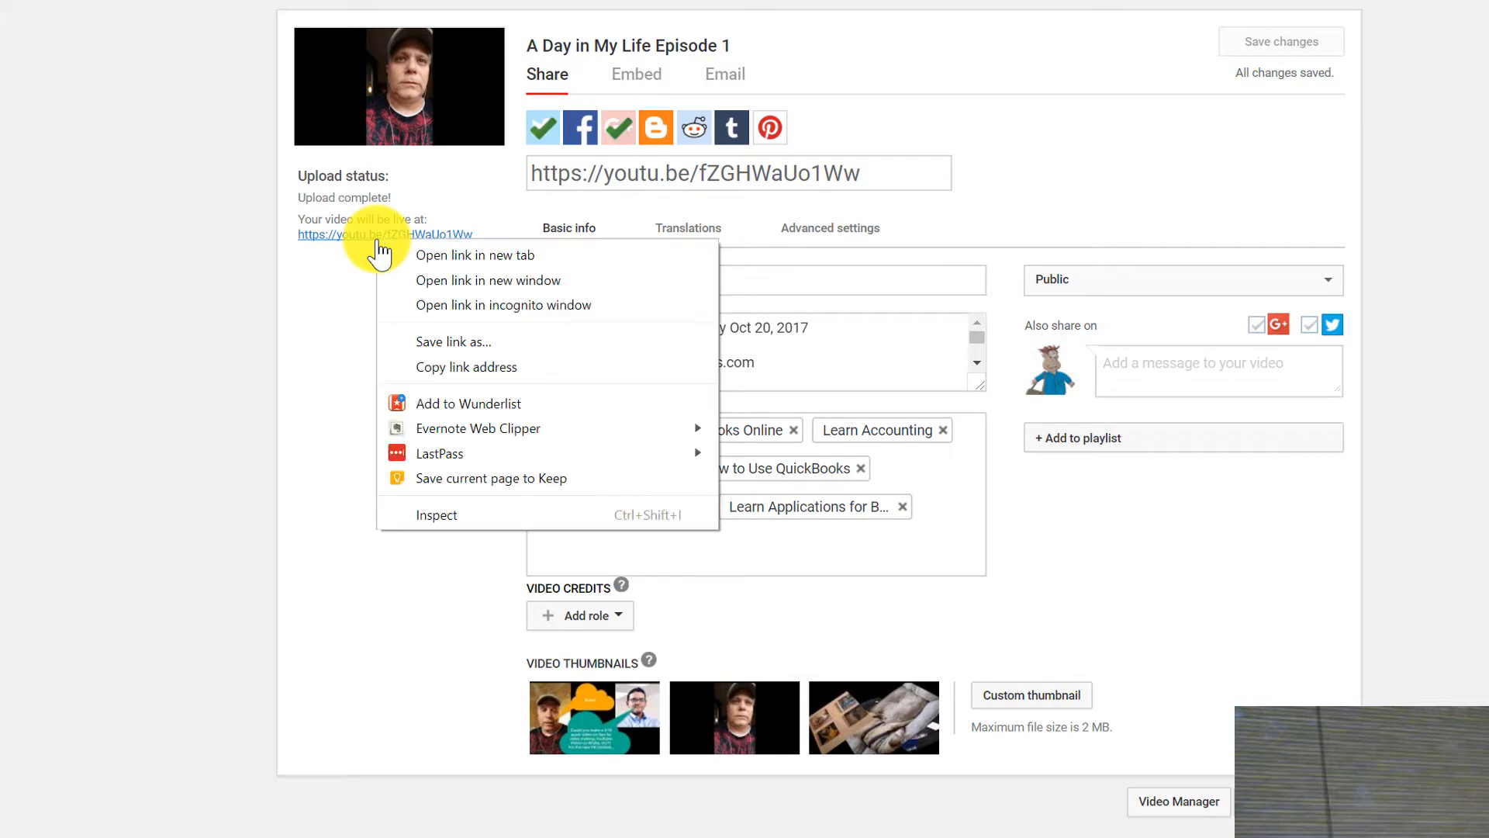
pyautogui.click(450, 367)
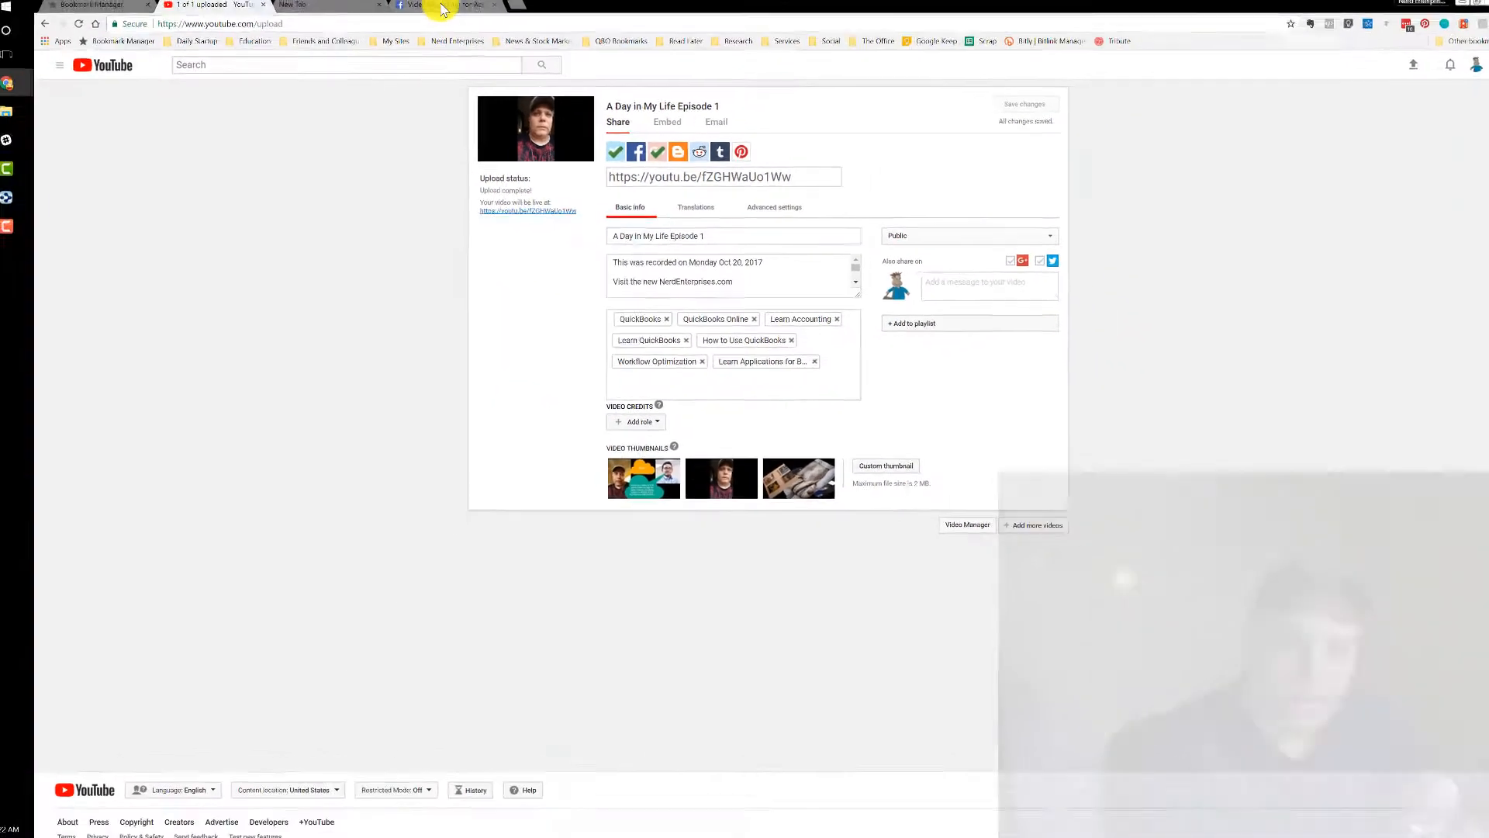
pyautogui.click(450, 11)
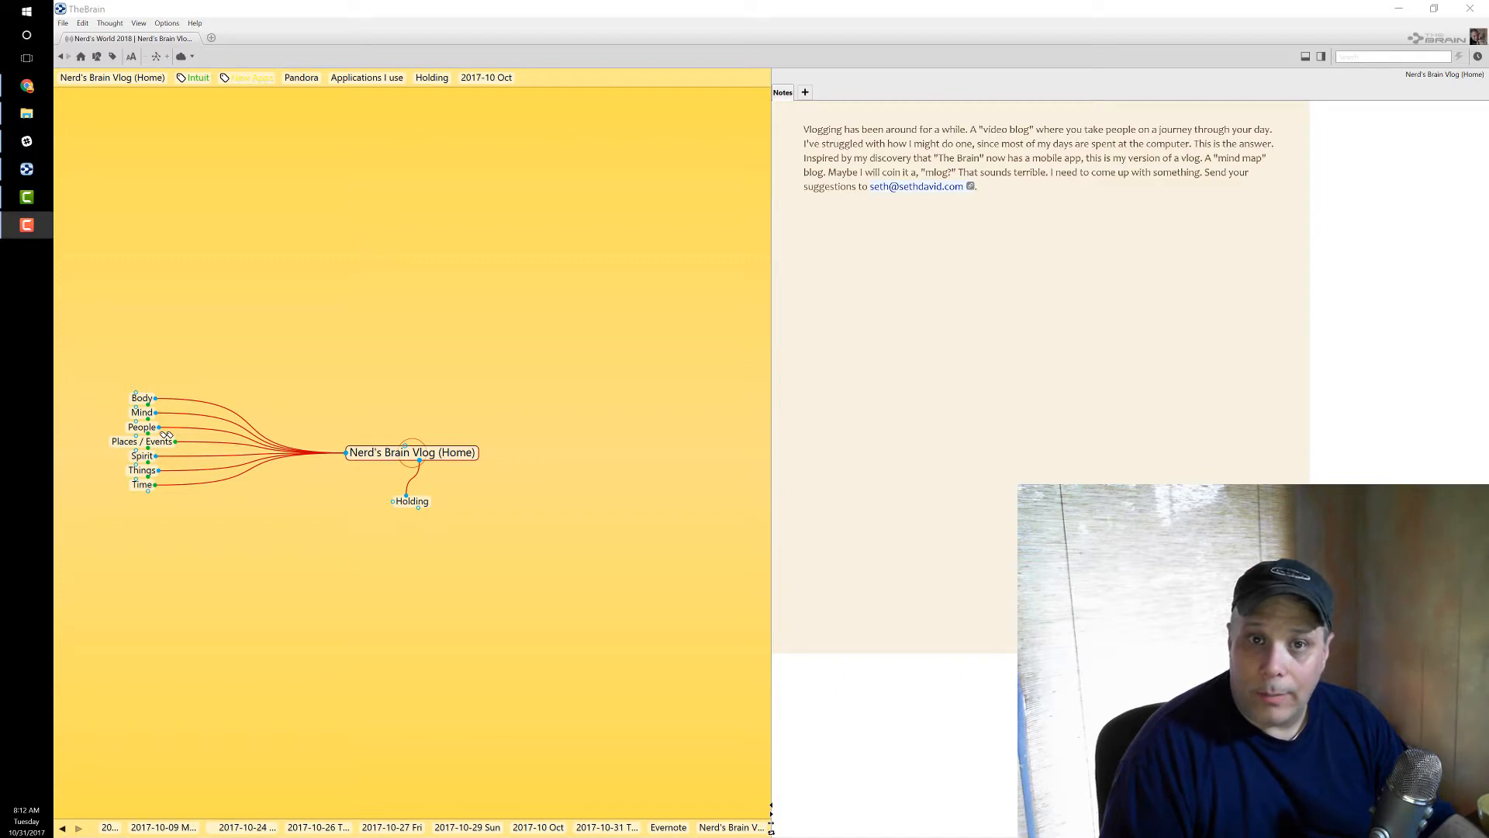
# Step: Link the existing thought The Brain to the 2017-10-31 Tues thought under 2017-10 Oct as a jump thought
pyautogui.click(513, 333)
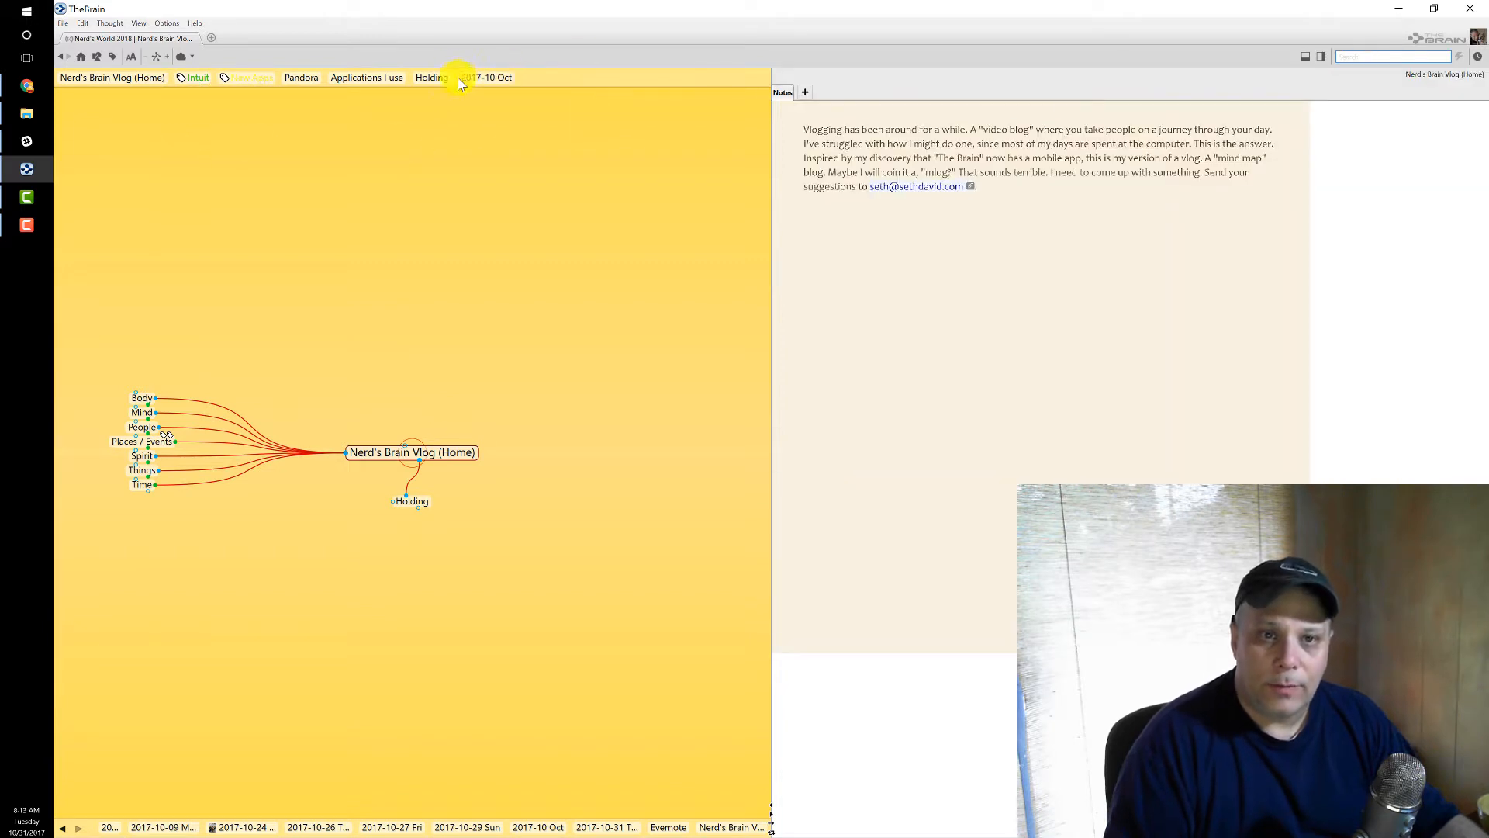
pyautogui.click(503, 76)
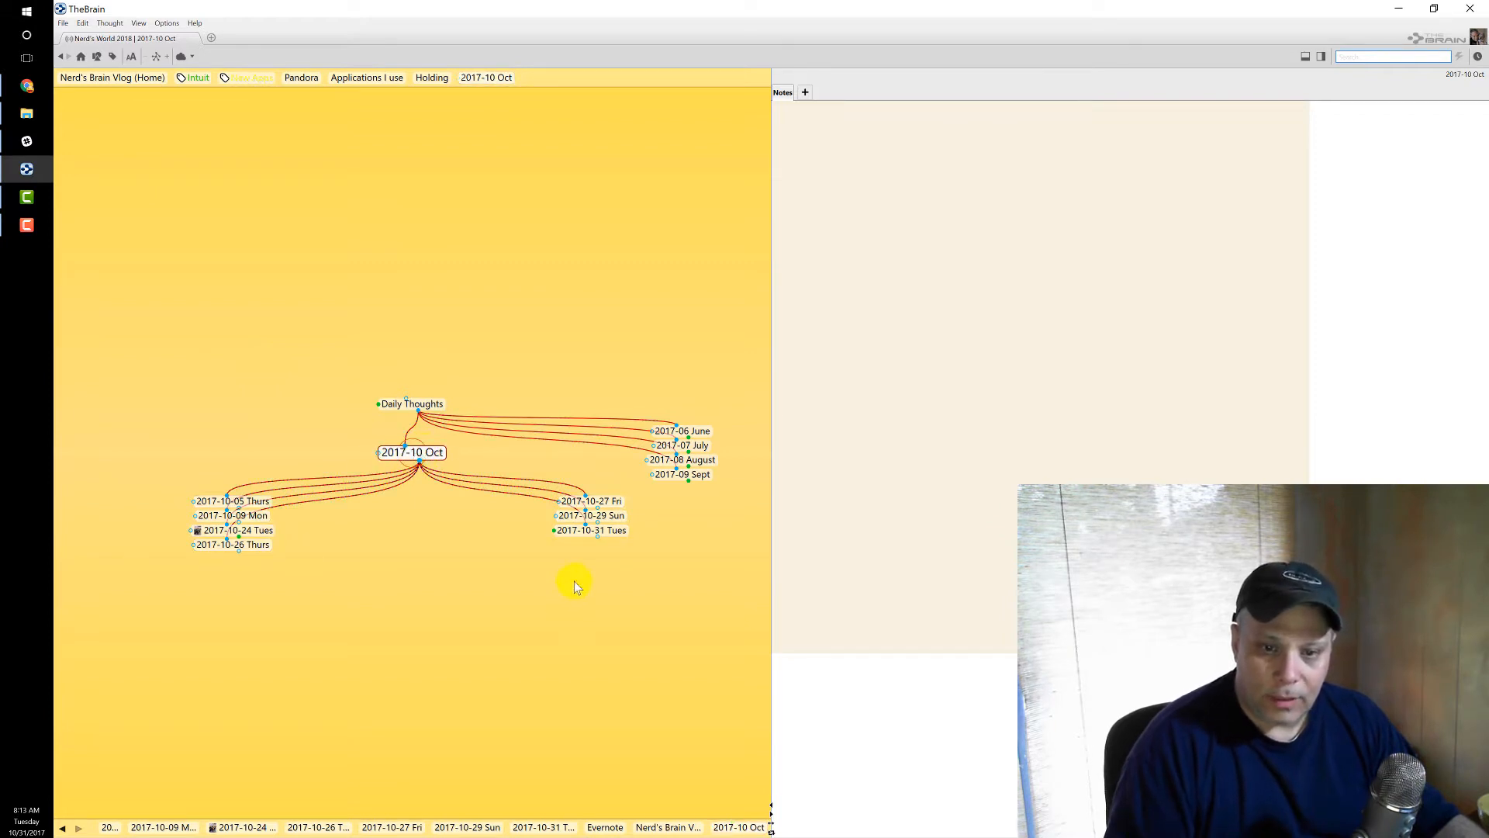
pyautogui.click(585, 530)
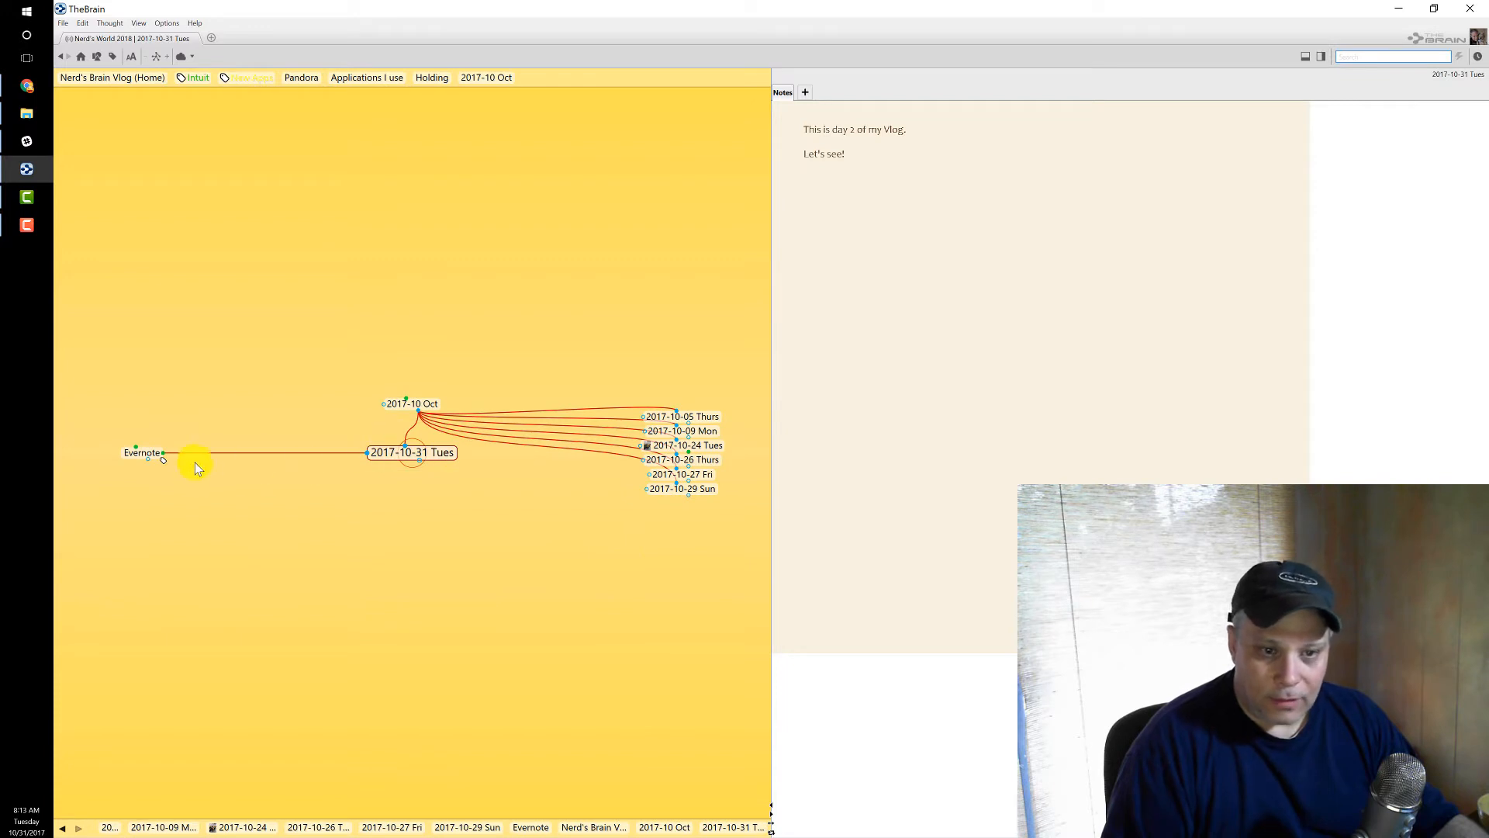
pyautogui.moveTo(371, 451); pyautogui.dragTo(185, 519)
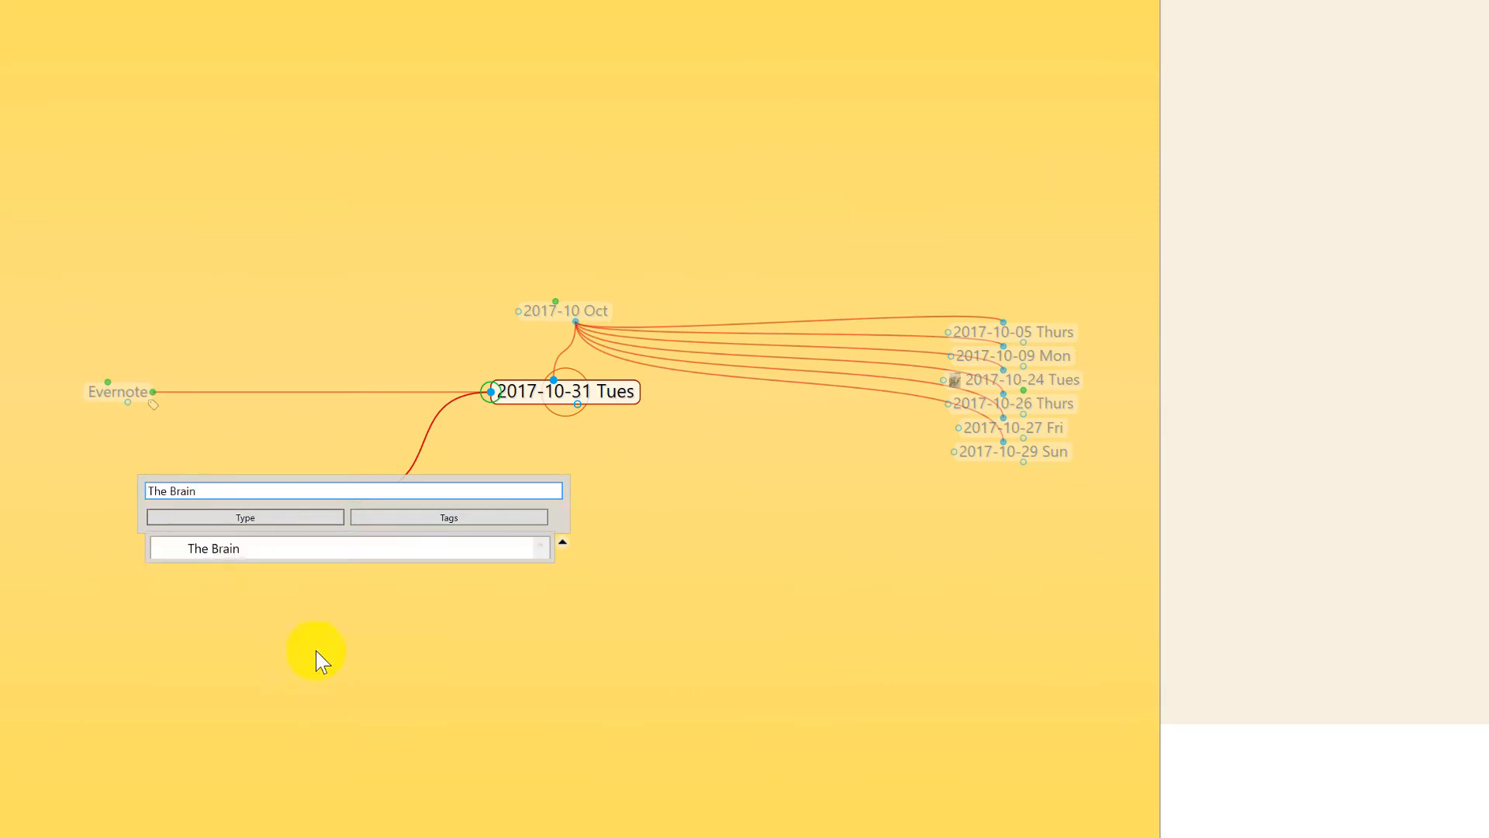
pyautogui.click(209, 552)
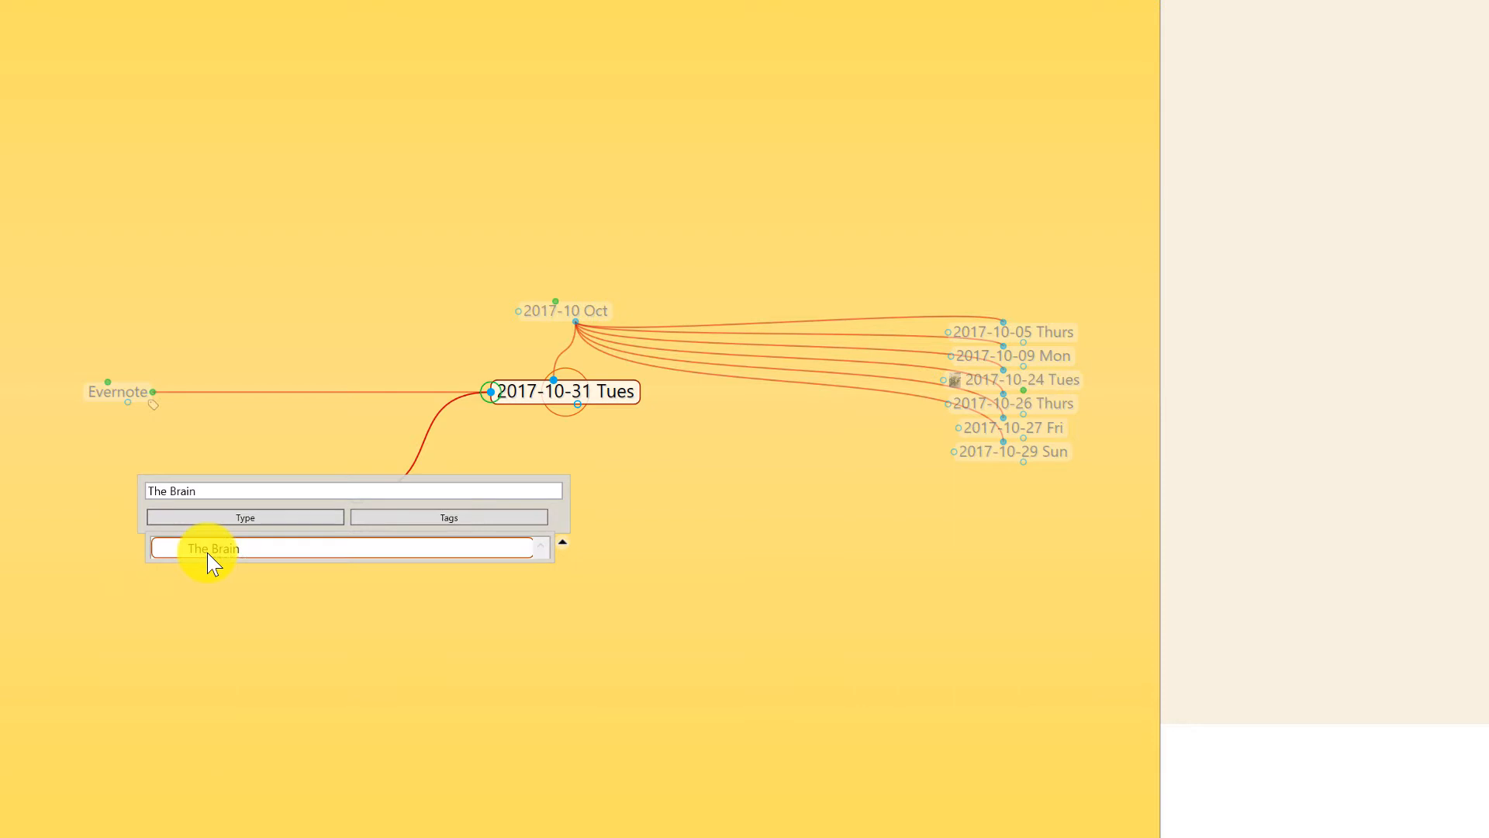
pyautogui.click(207, 552)
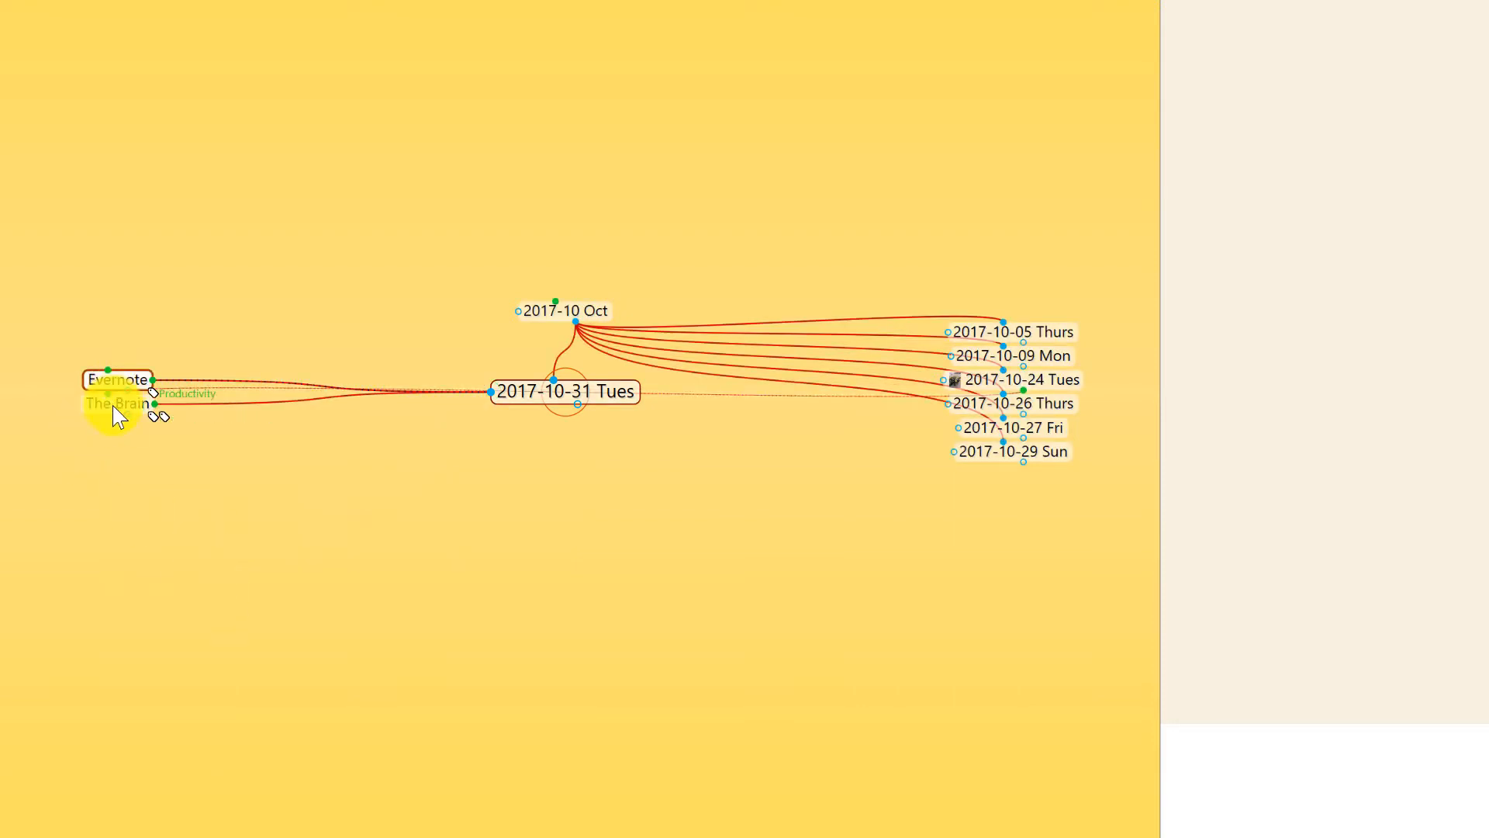
# Step: View the Evernote thought, plus the note and attached photo of the 2017-10-24 Tues thought
pyautogui.click(122, 383)
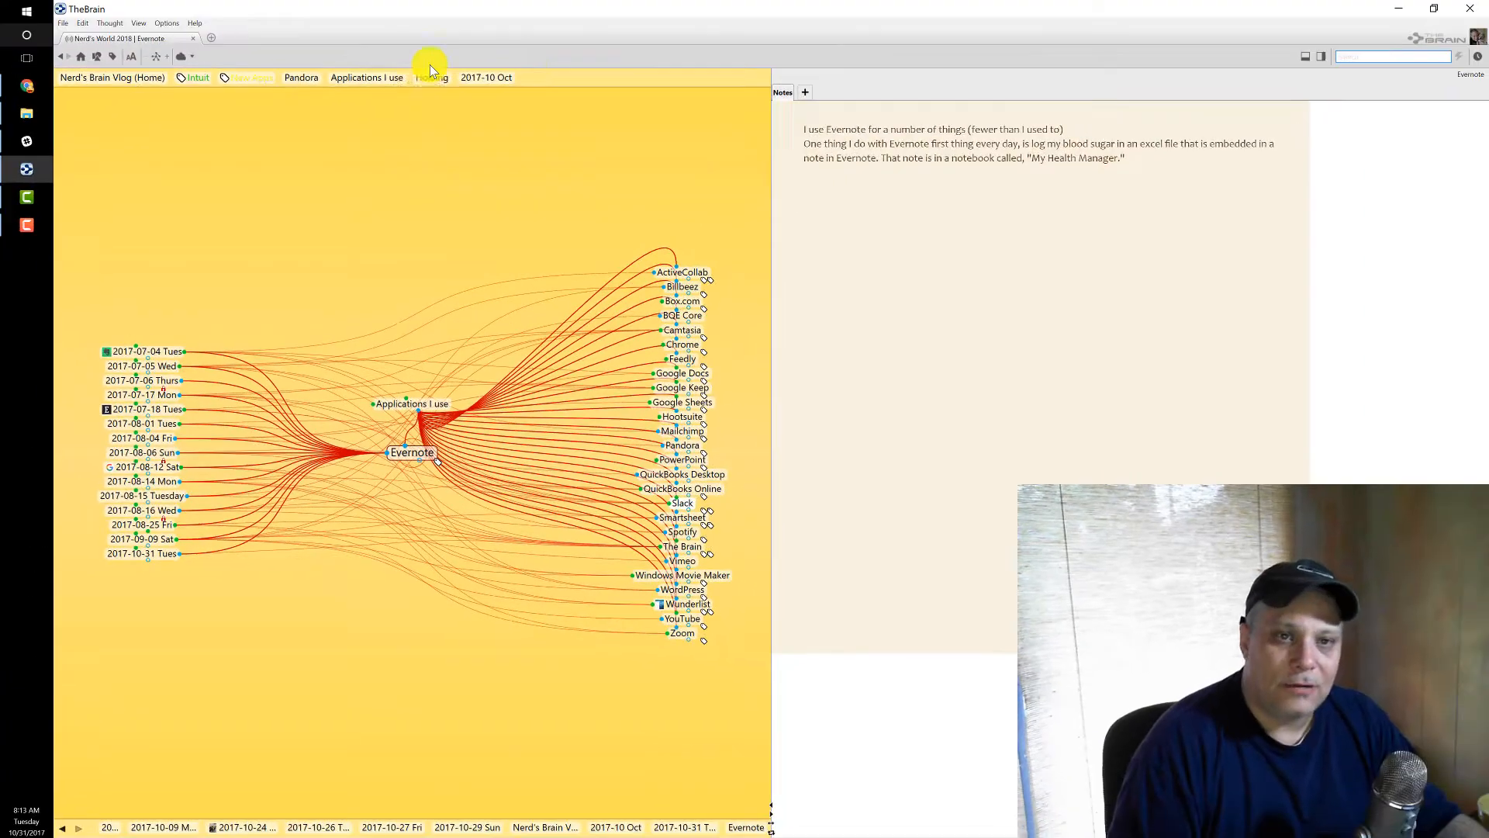
pyautogui.click(499, 81)
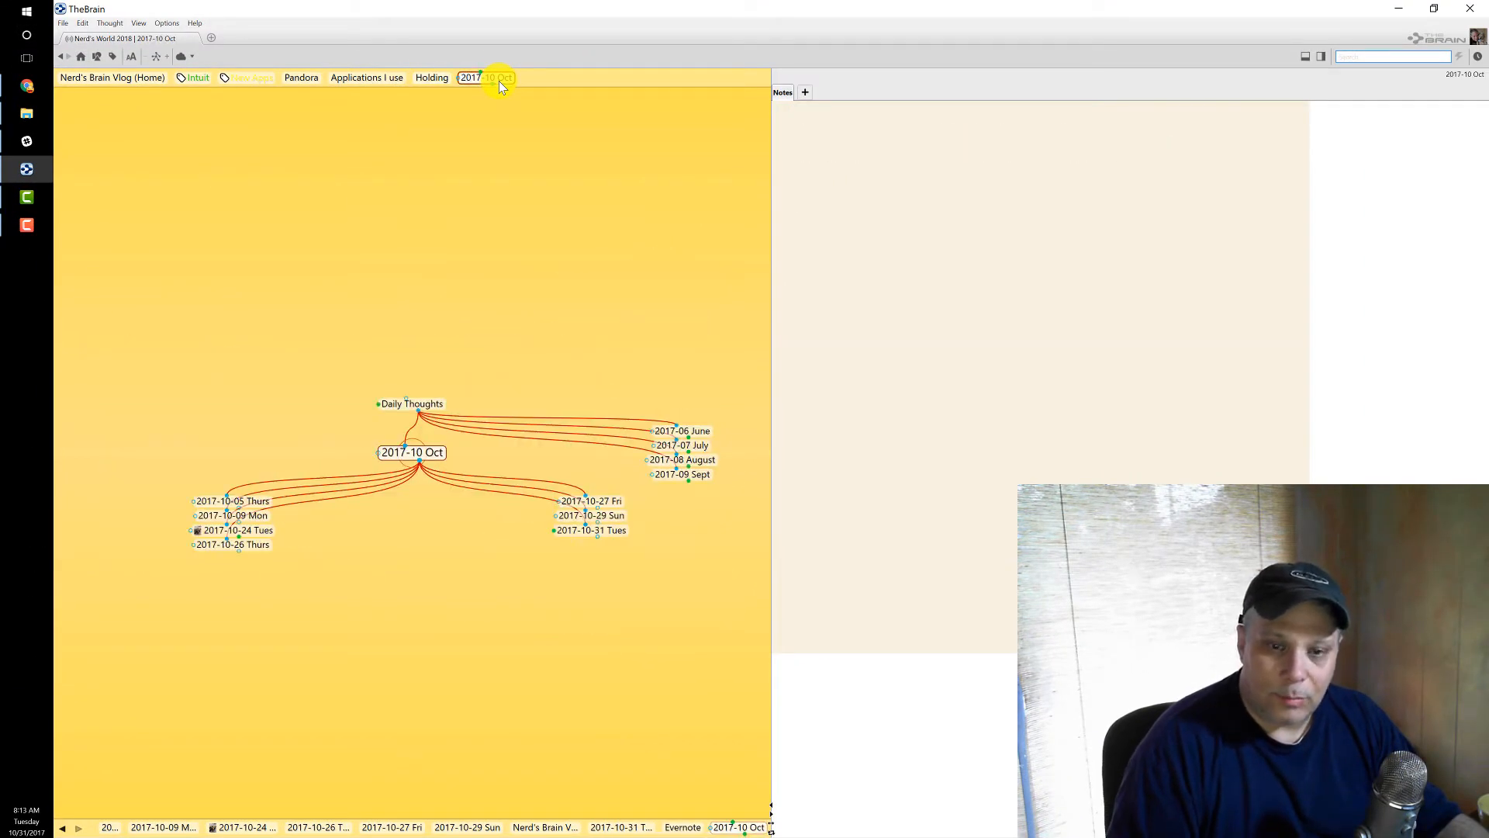
pyautogui.click(221, 534)
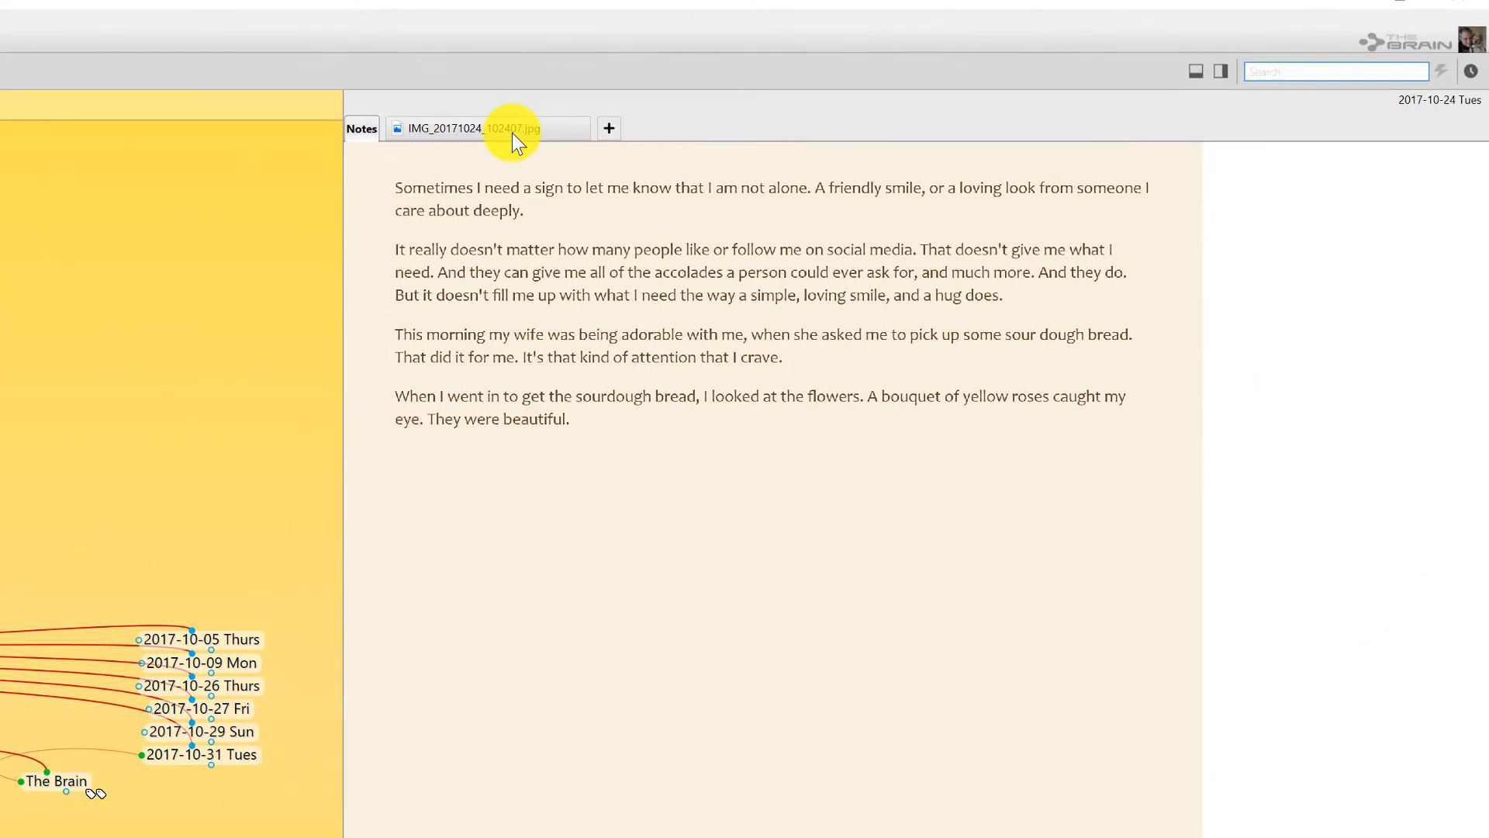
pyautogui.click(758, 109)
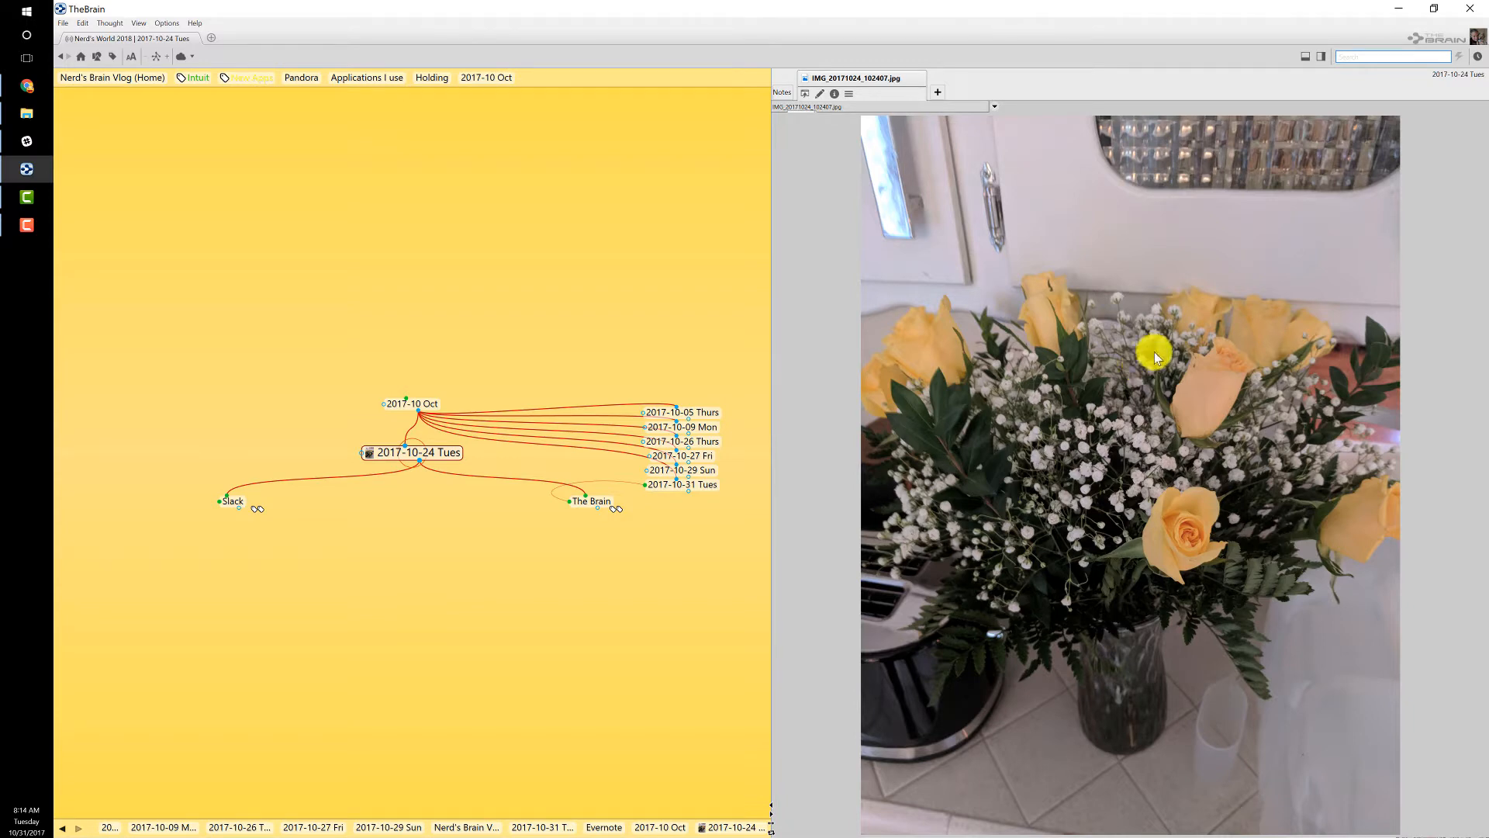
pyautogui.click(802, 95)
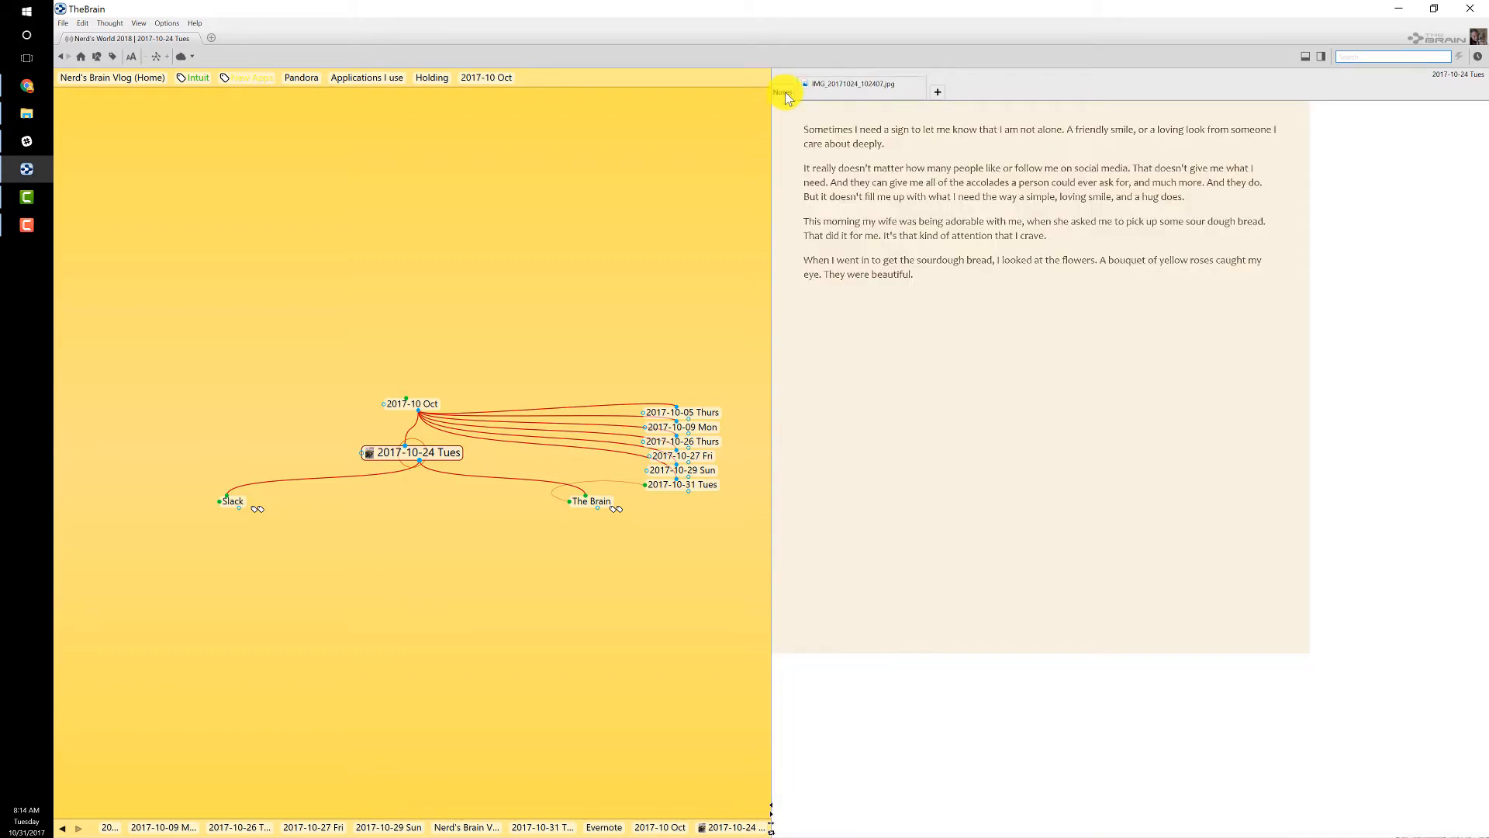
pyautogui.click(832, 91)
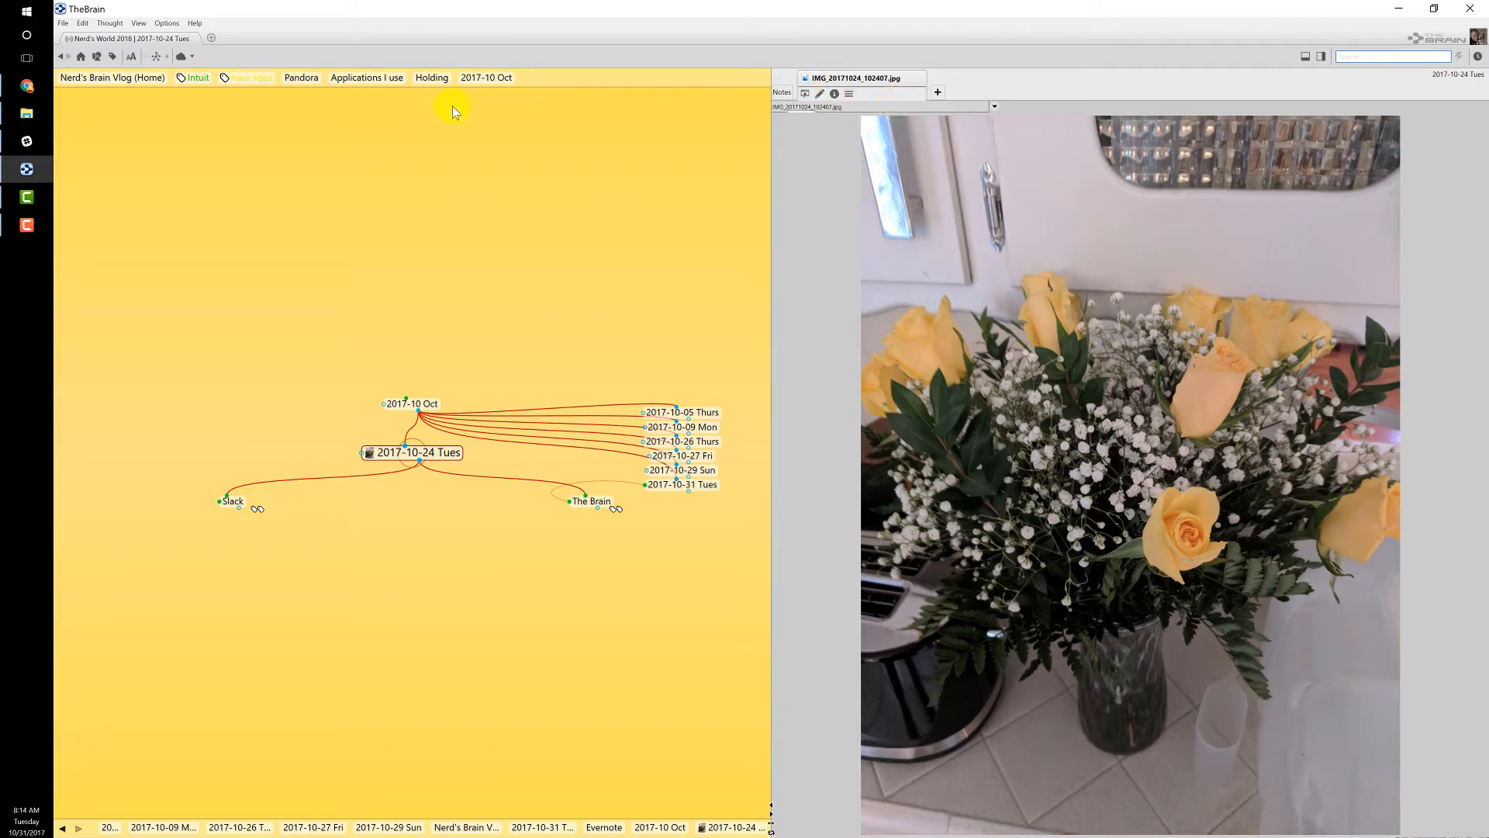
# Step: Return to the 2017-10-31 Tues thought from the home thought through 2017-10 Oct and open its note for editing
pyautogui.click(81, 57)
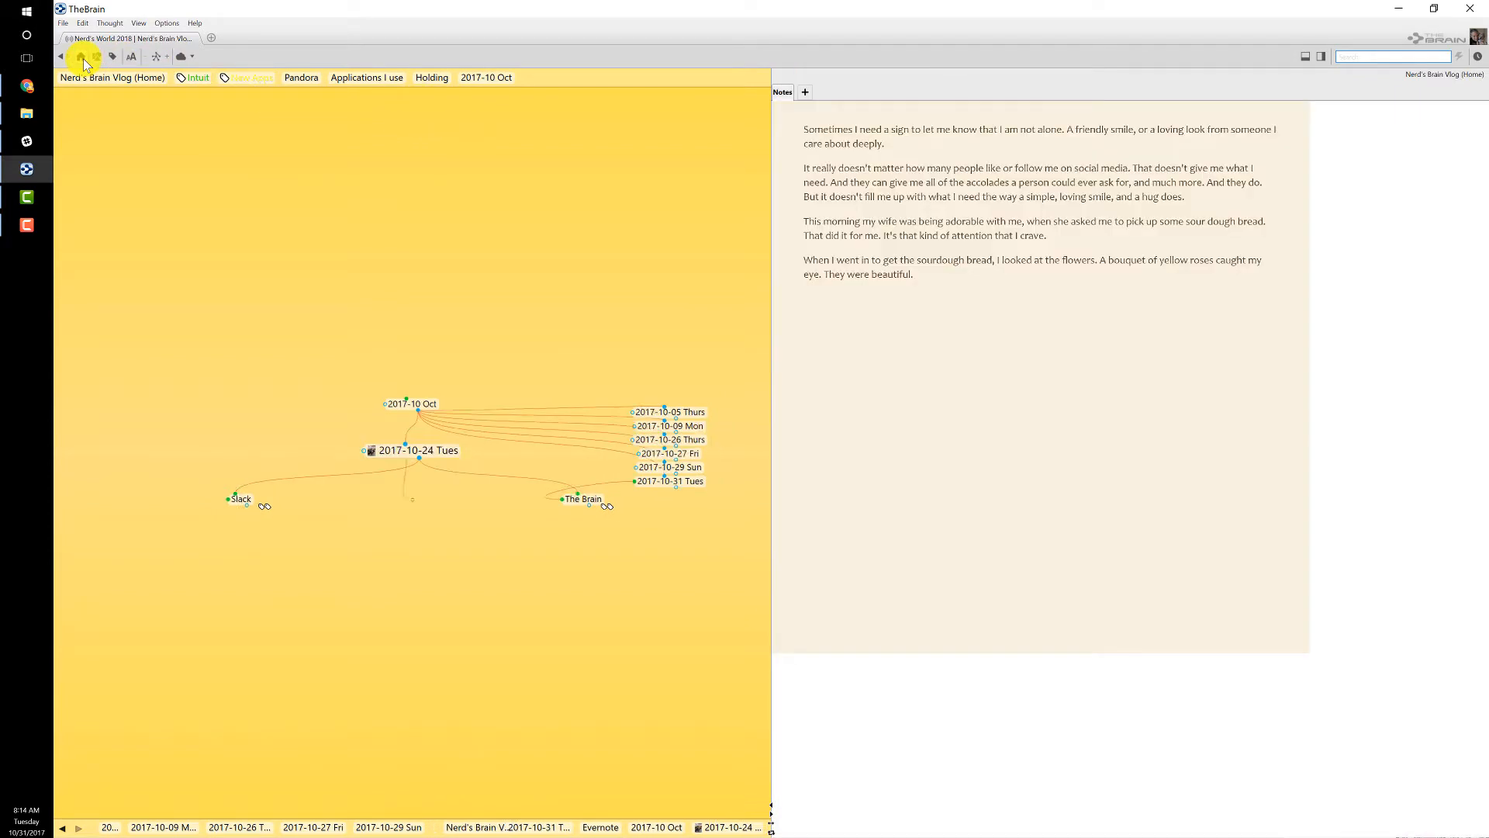
pyautogui.click(504, 79)
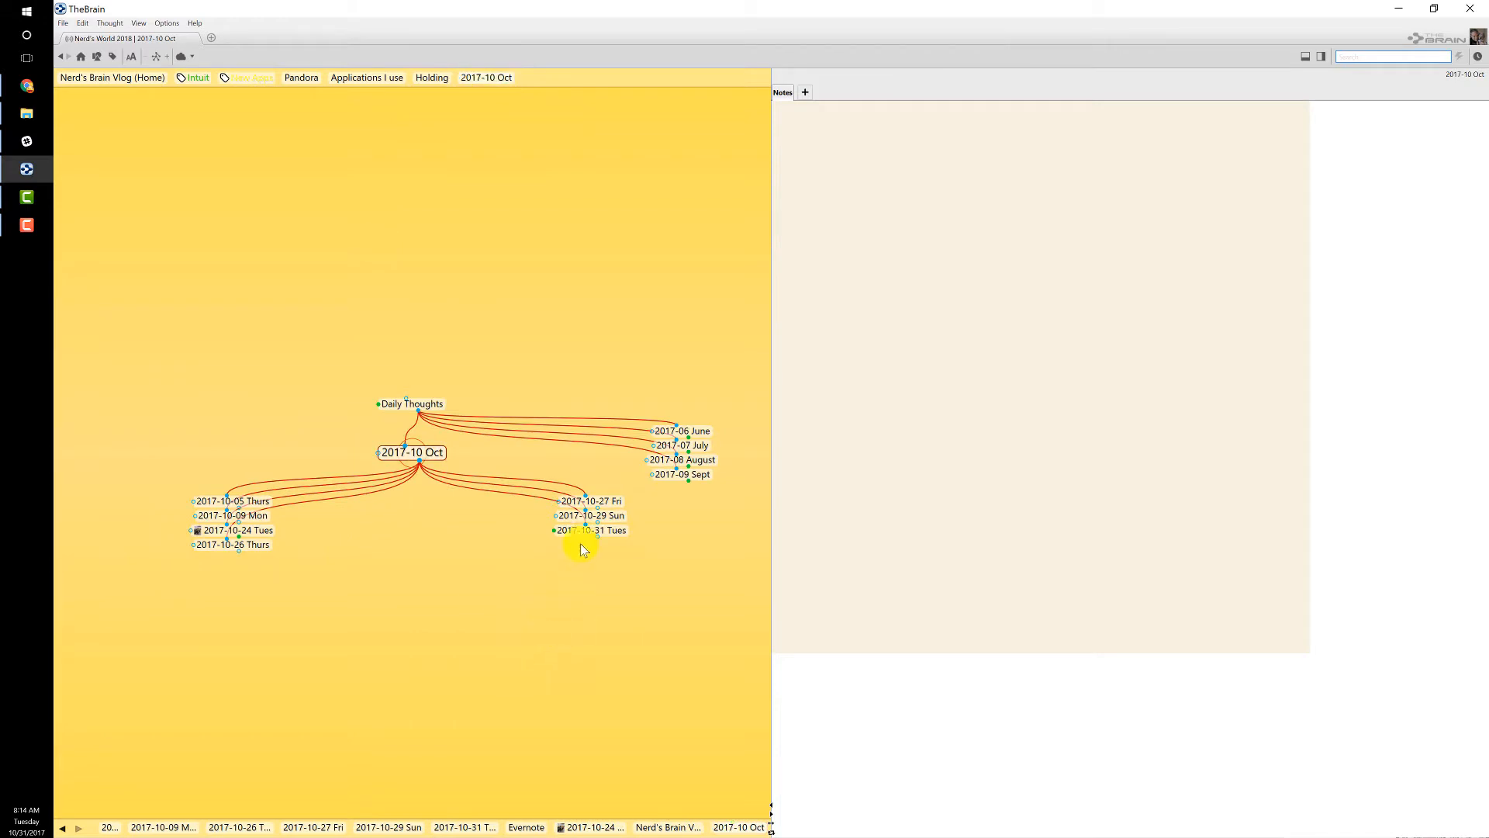
pyautogui.click(577, 532)
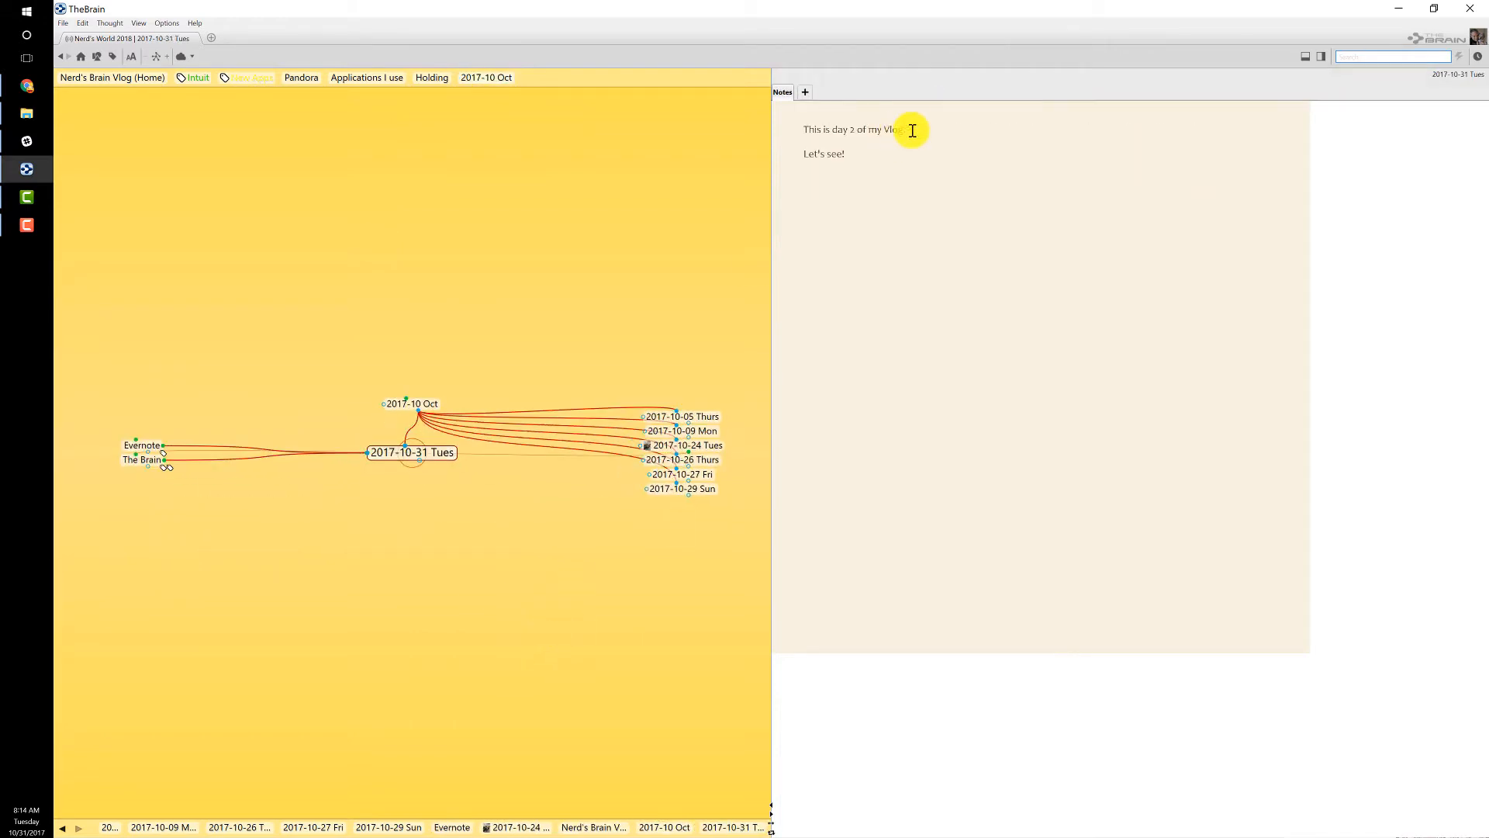
pyautogui.click(918, 131)
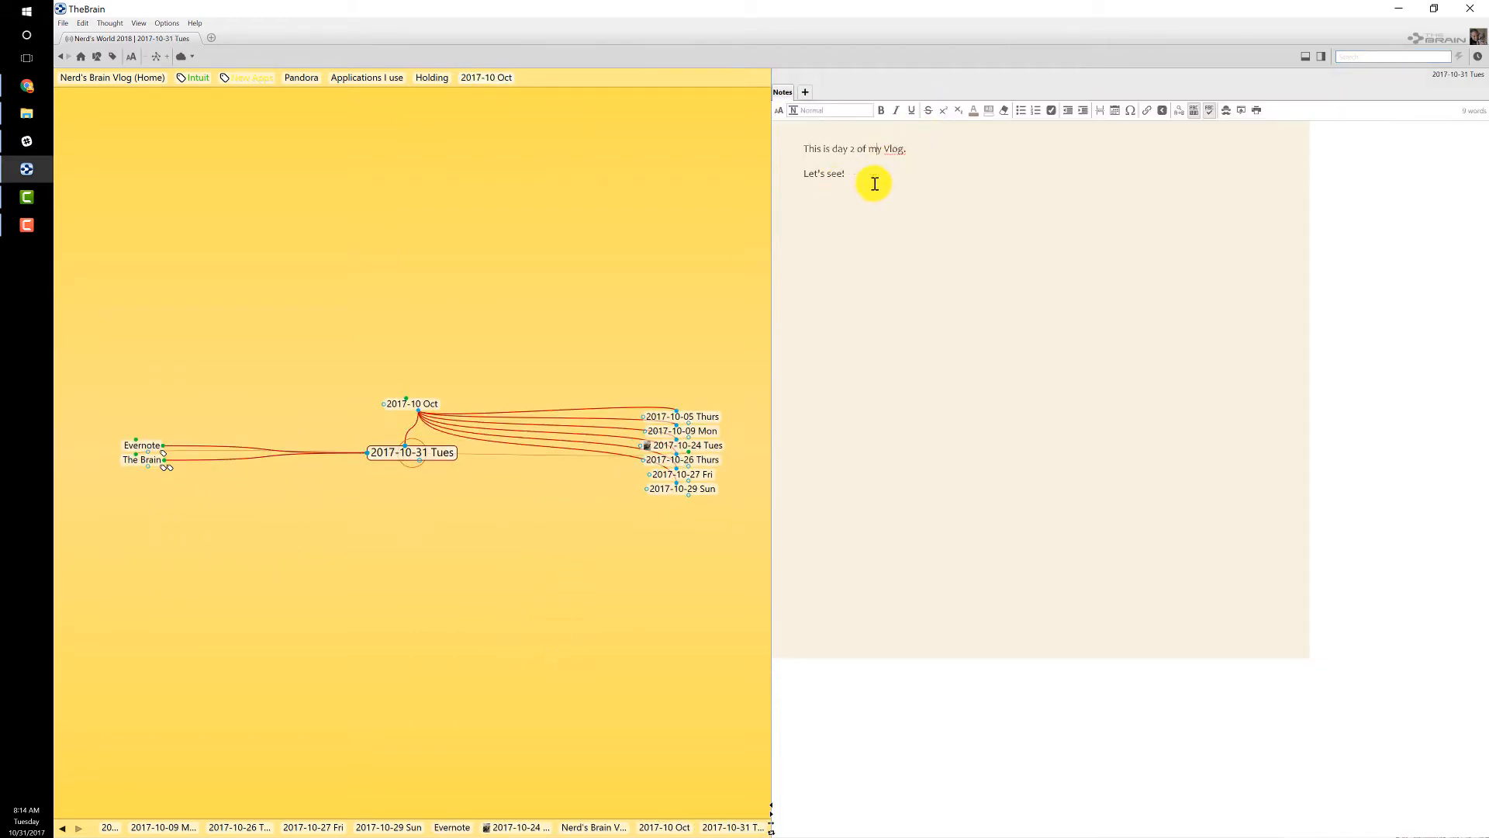
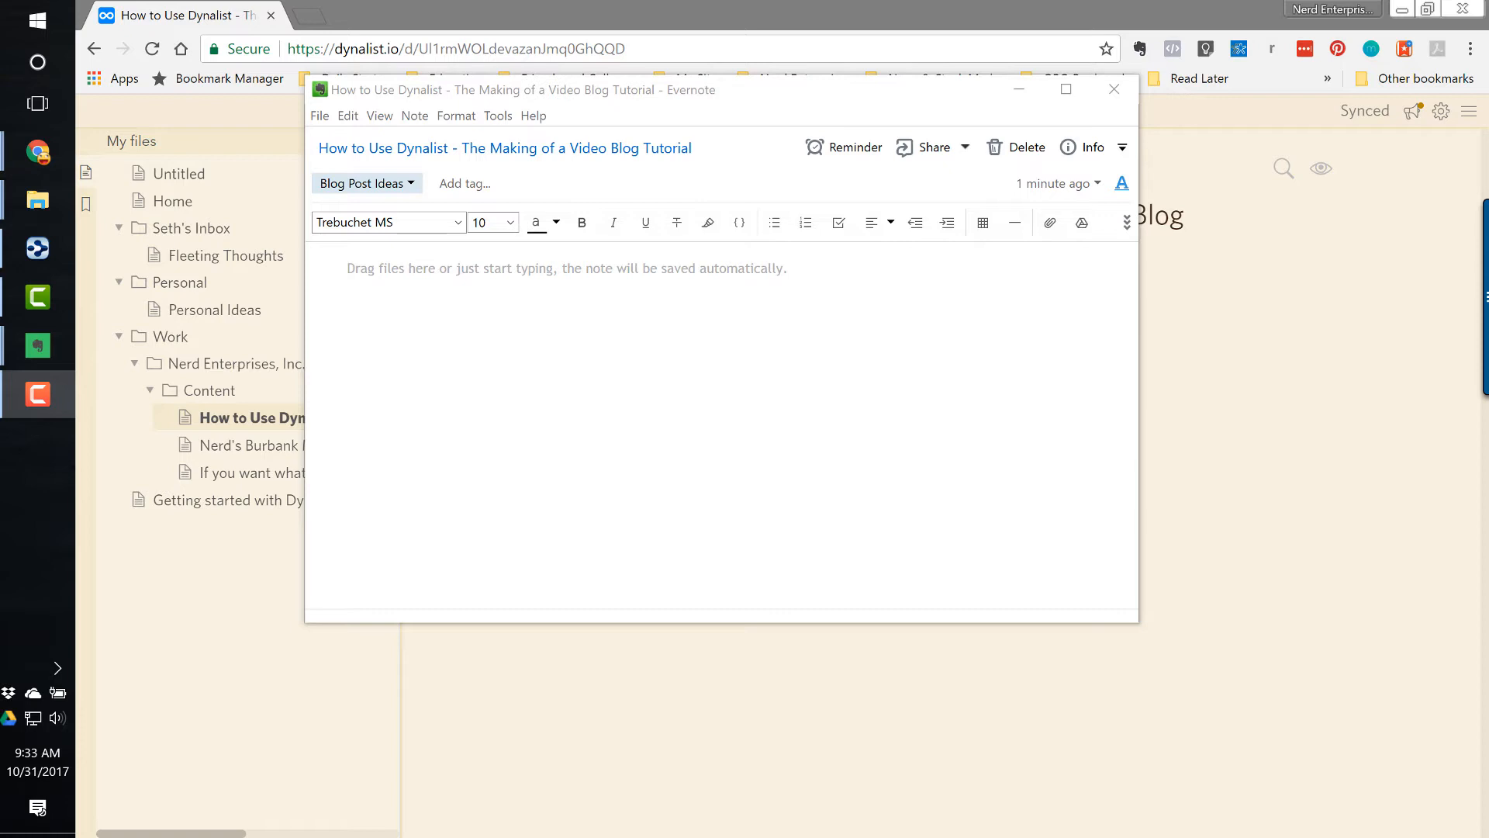
# Step: Tag the Evernote note "How to Use Dynalist - The Making of a Video Blog Tutorial" with Blog Post Ideas
pyautogui.click(468, 282)
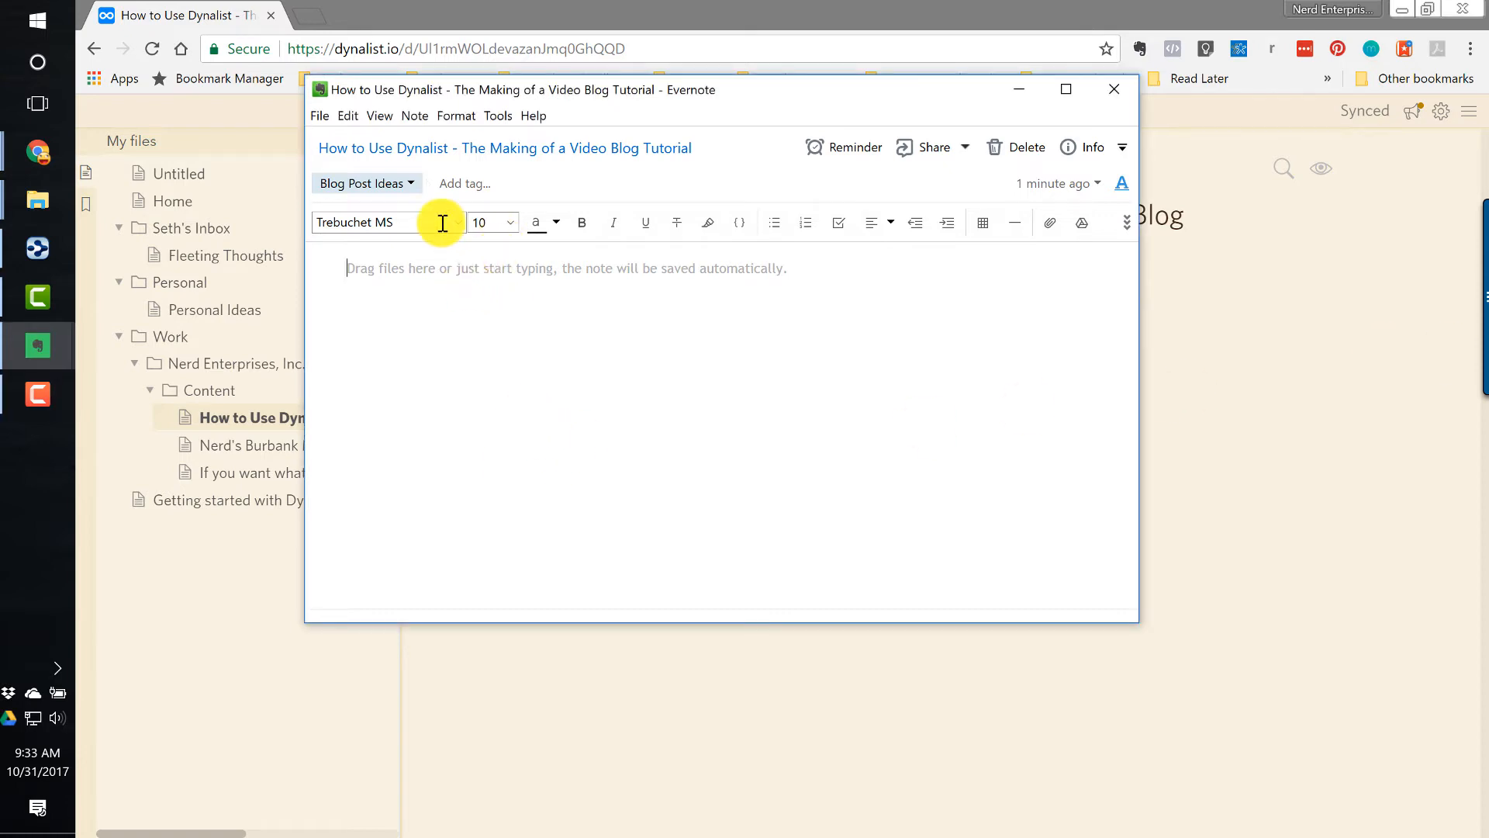
pyautogui.click(466, 182)
pyautogui.write('blog')
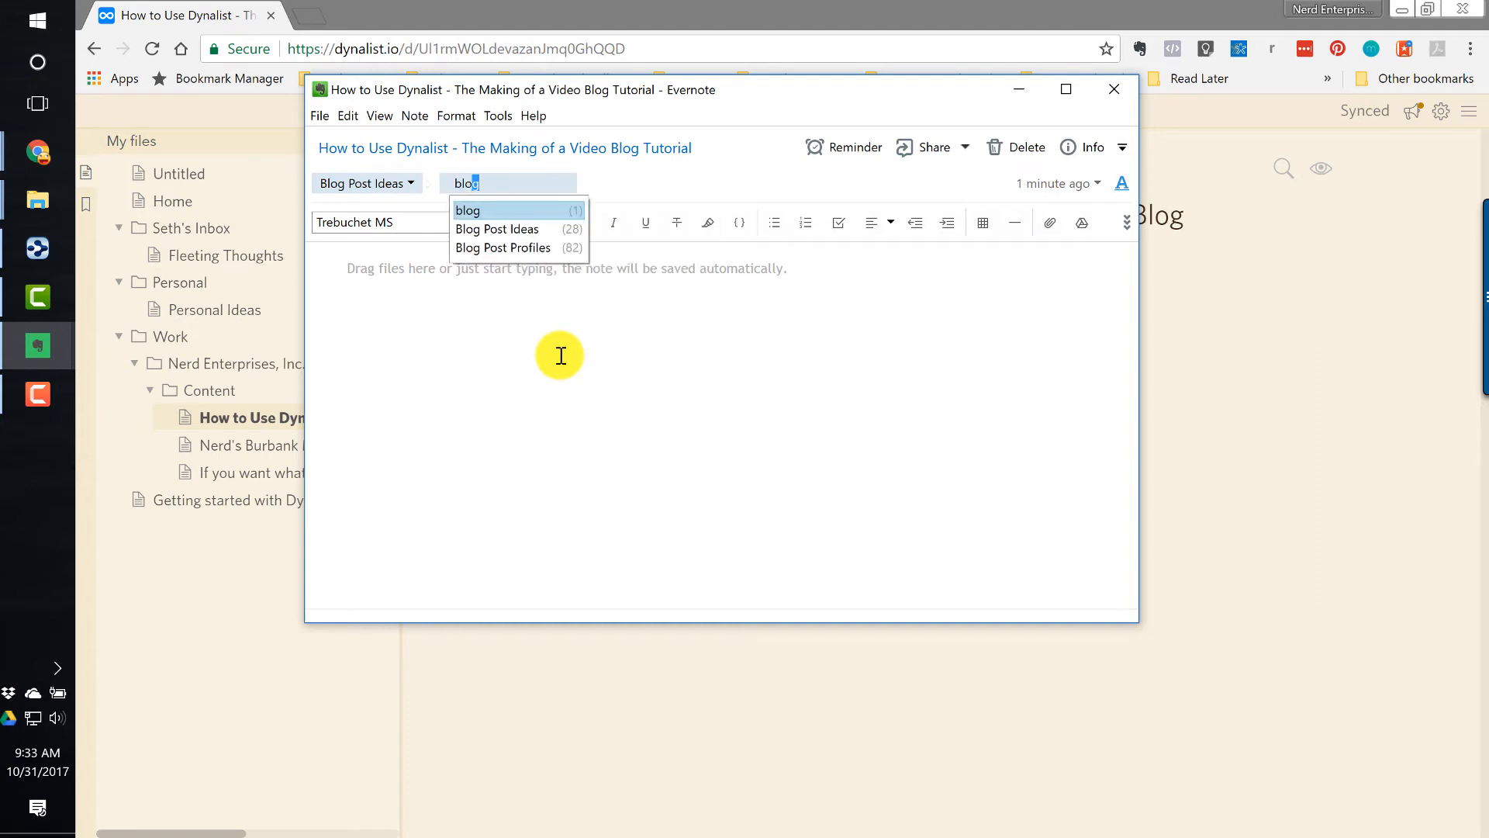
pyautogui.press('Down')
pyautogui.press('Return')
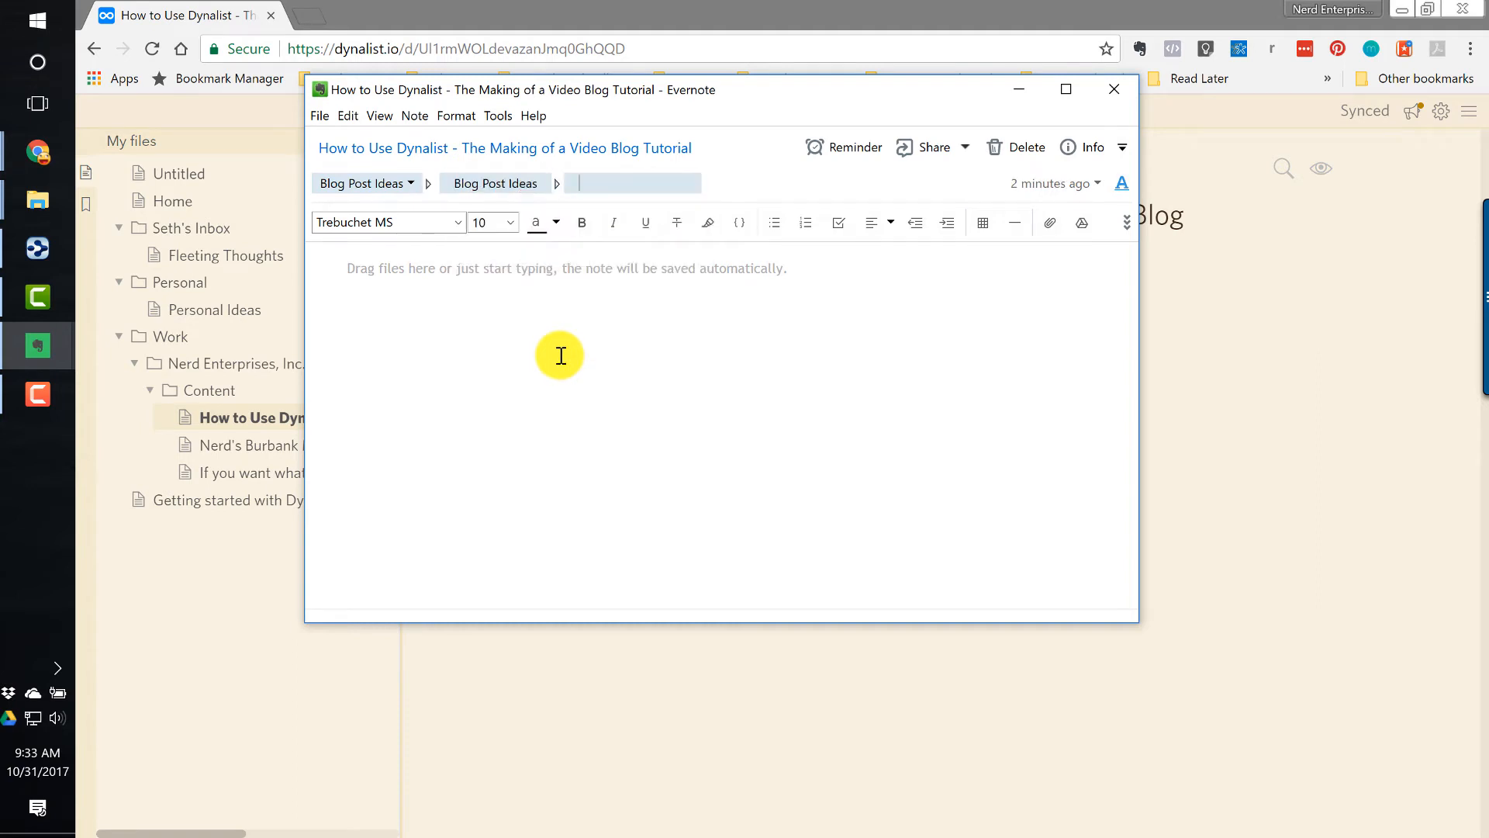
pyautogui.click(488, 277)
# Step: Move the Evernote note window off this screen to uncover the Dynalist document
pyautogui.moveTo(494, 86); pyautogui.dragTo(674, 150)
pyautogui.moveTo(487, 687); pyautogui.dragTo(621, 583)
pyautogui.moveTo(940, 157); pyautogui.dragTo(899, 351)
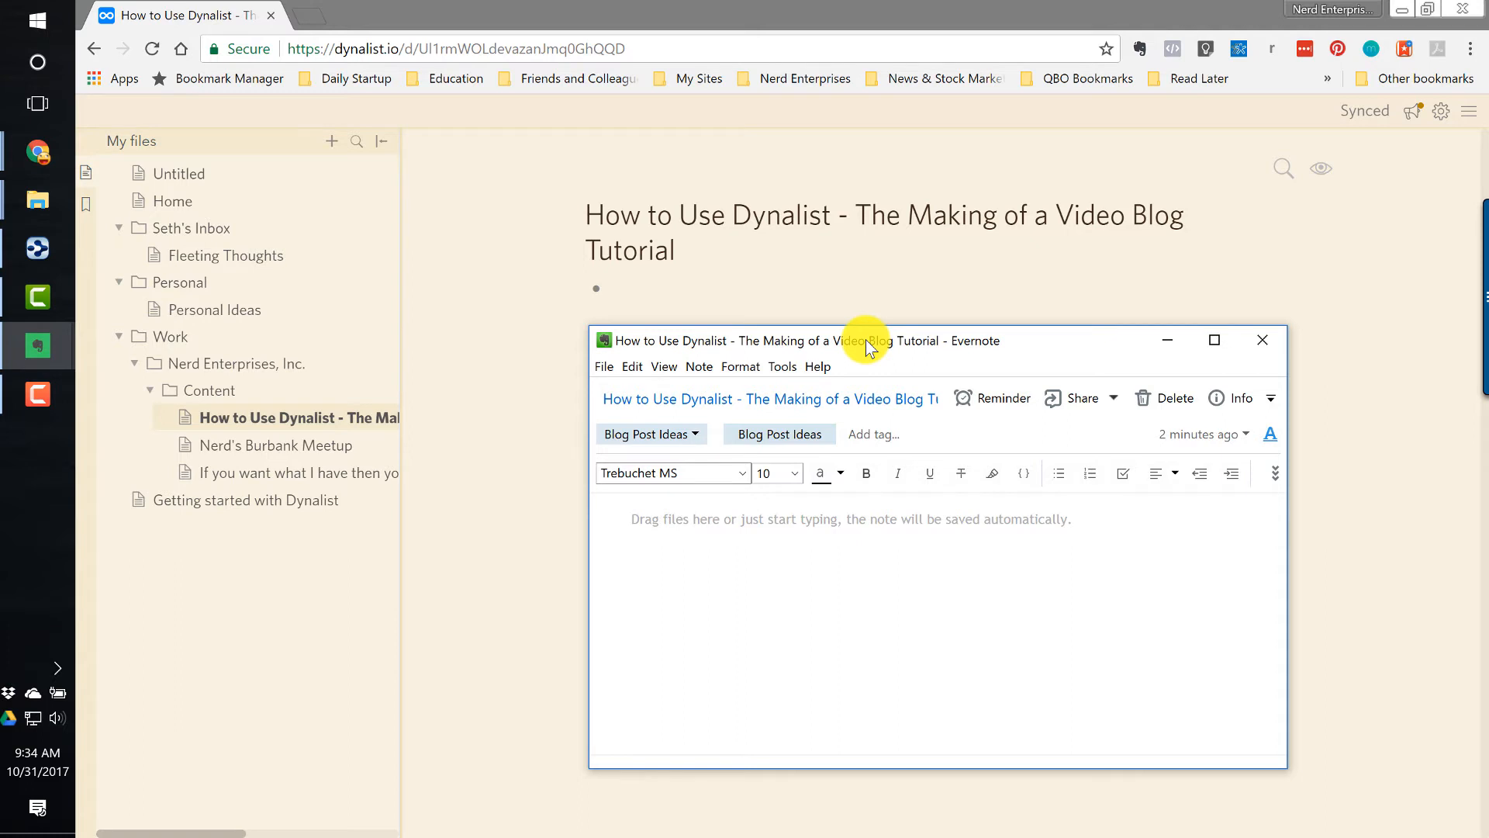
pyautogui.moveTo(827, 347); pyautogui.dragTo(1488, 349)
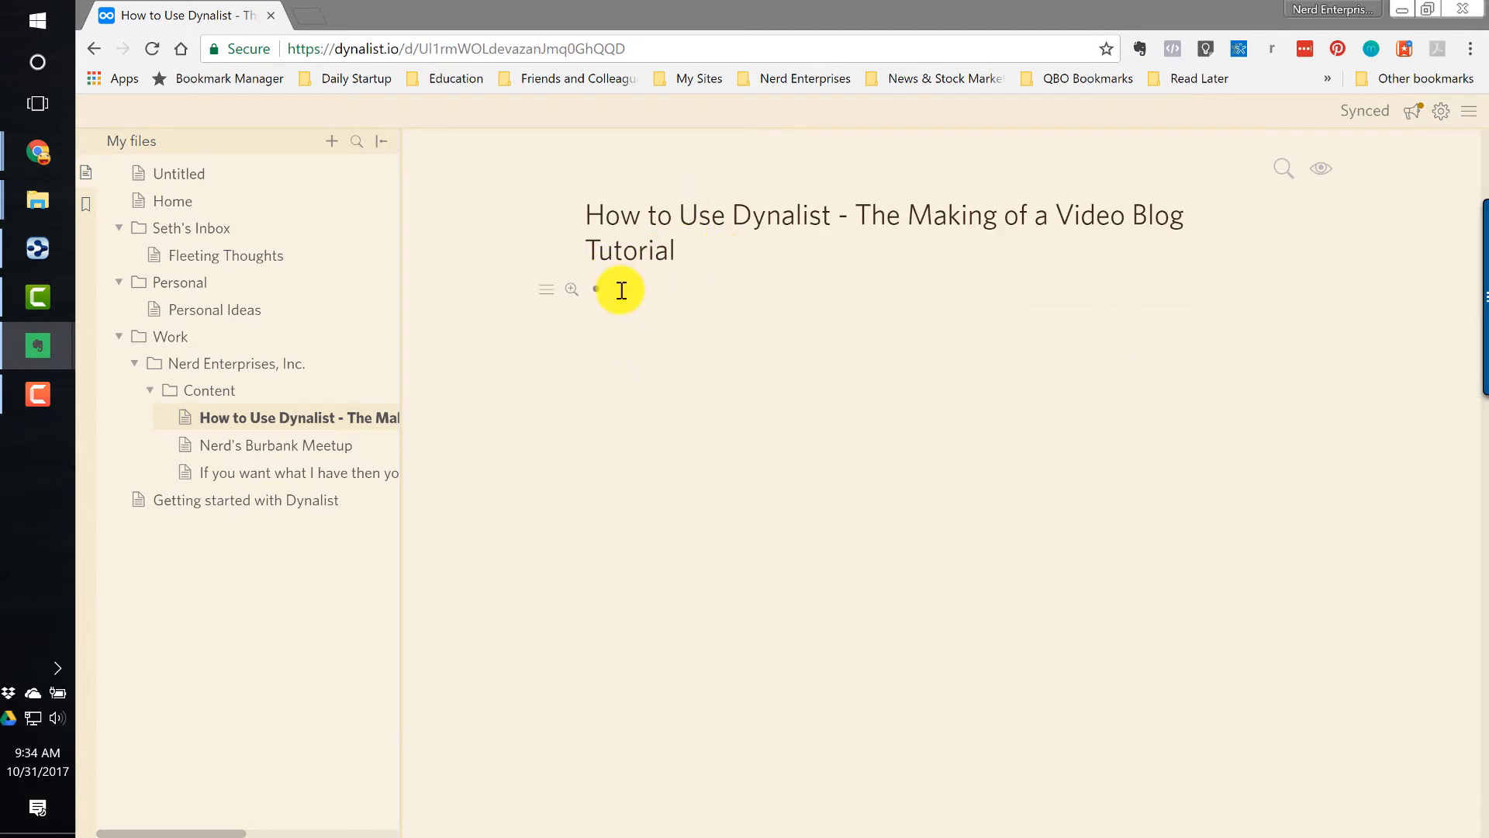
# Step: Add two top-level items, "Titles" and "Outline", beneath the Dynalist document's heading
pyautogui.click(614, 287)
pyautogui.moveTo(590, 213); pyautogui.dragTo(702, 249)
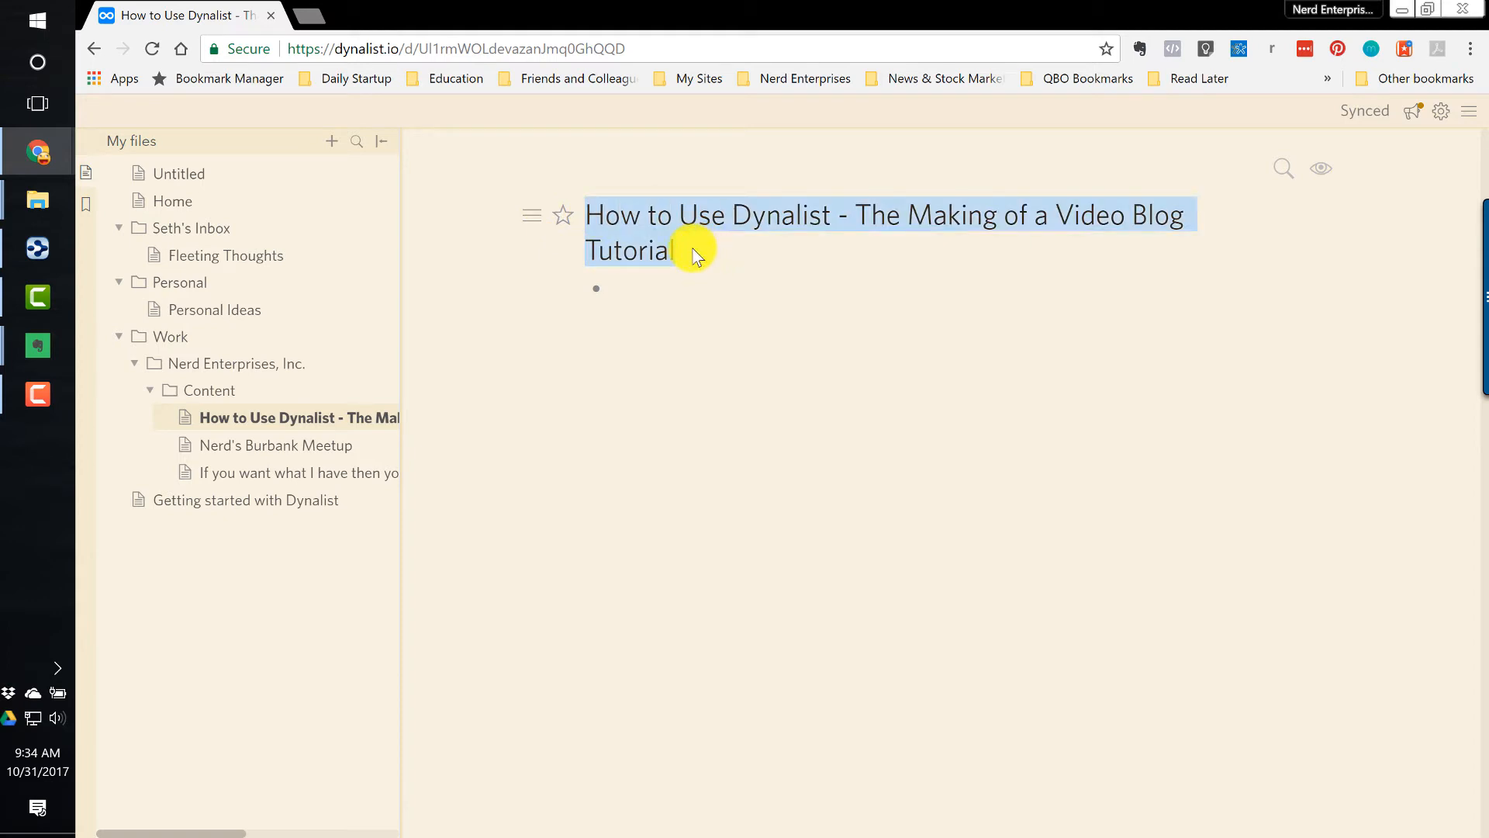
pyautogui.click(632, 284)
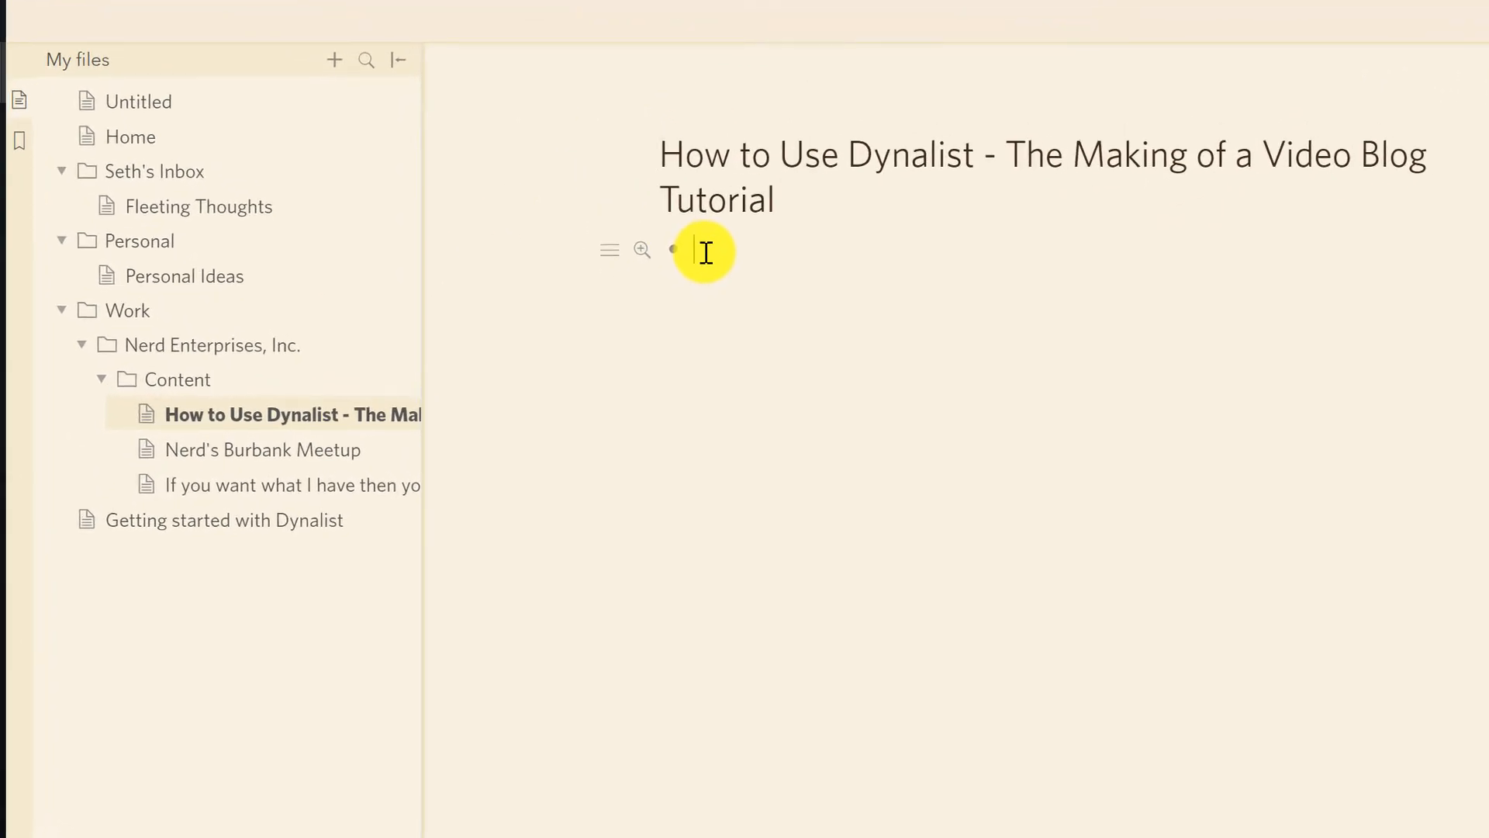
pyautogui.write('Title')
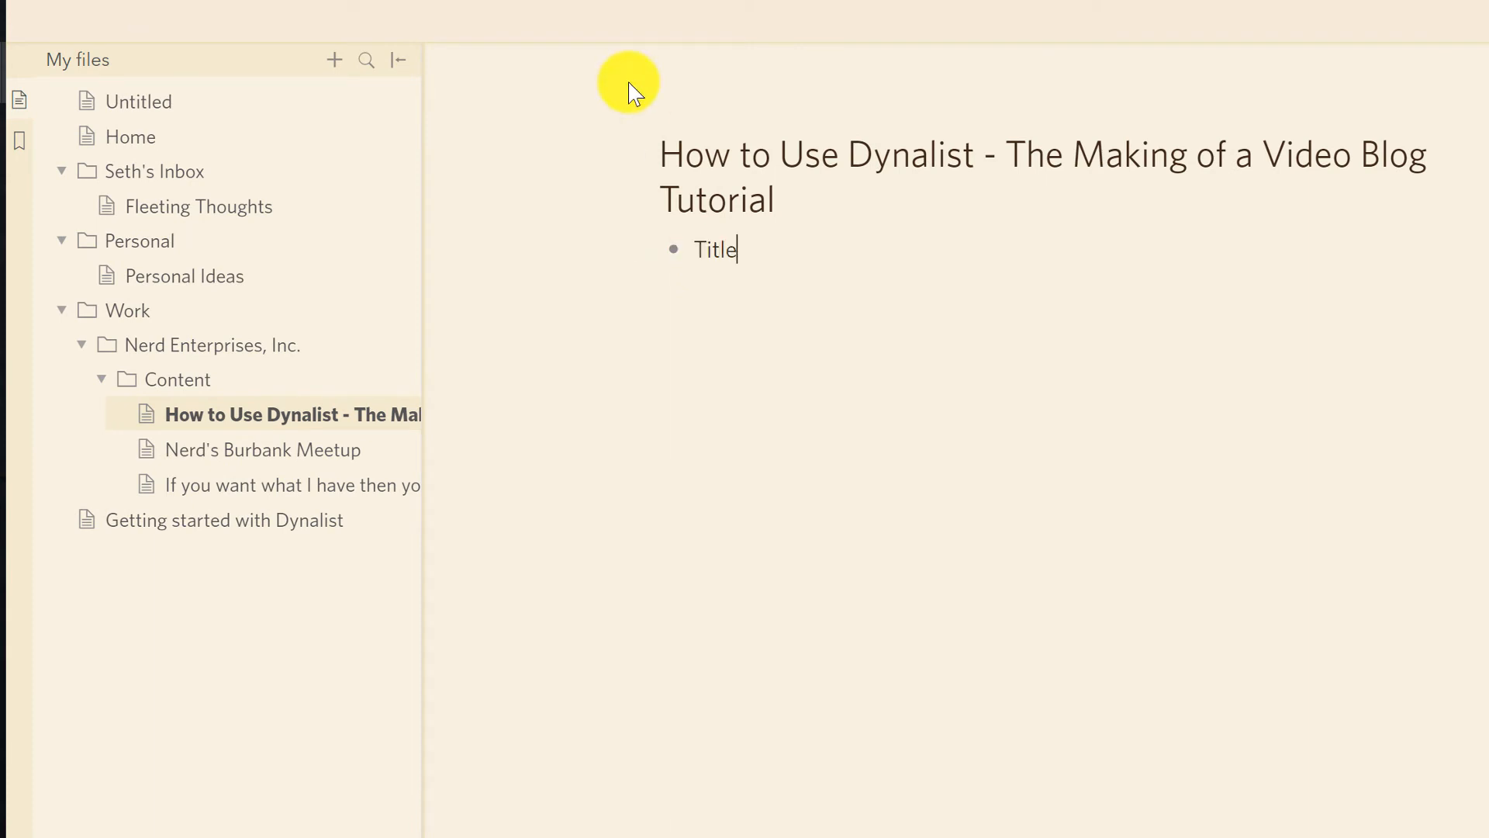
pyautogui.write('s')
pyautogui.press('Return')
pyautogui.write('Outline')
# Step: Zoom into the Titles item and add the sub-item "Making lists on steroids"
pyautogui.press('Up')
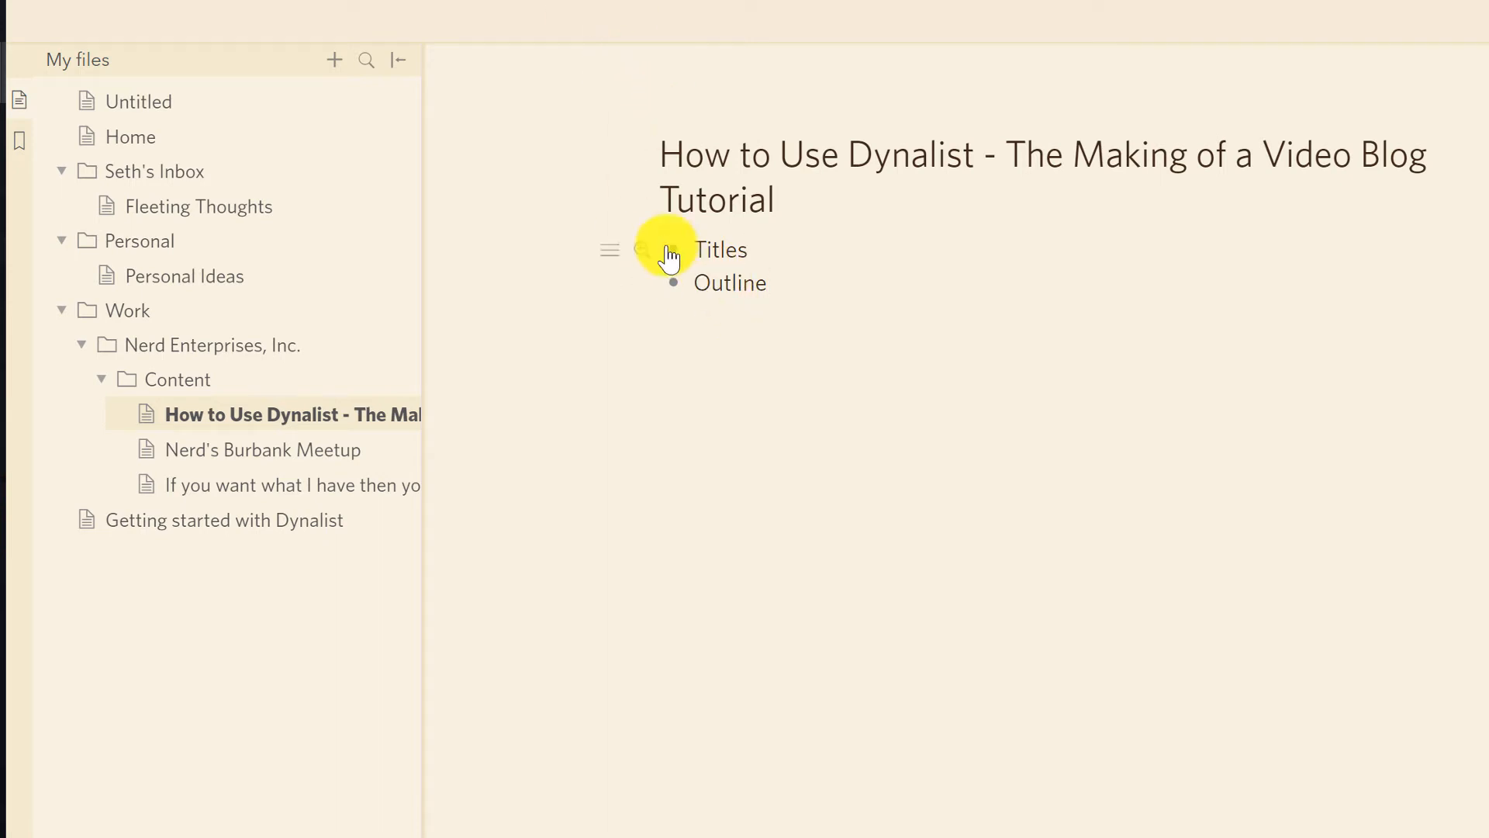
pyautogui.click(642, 253)
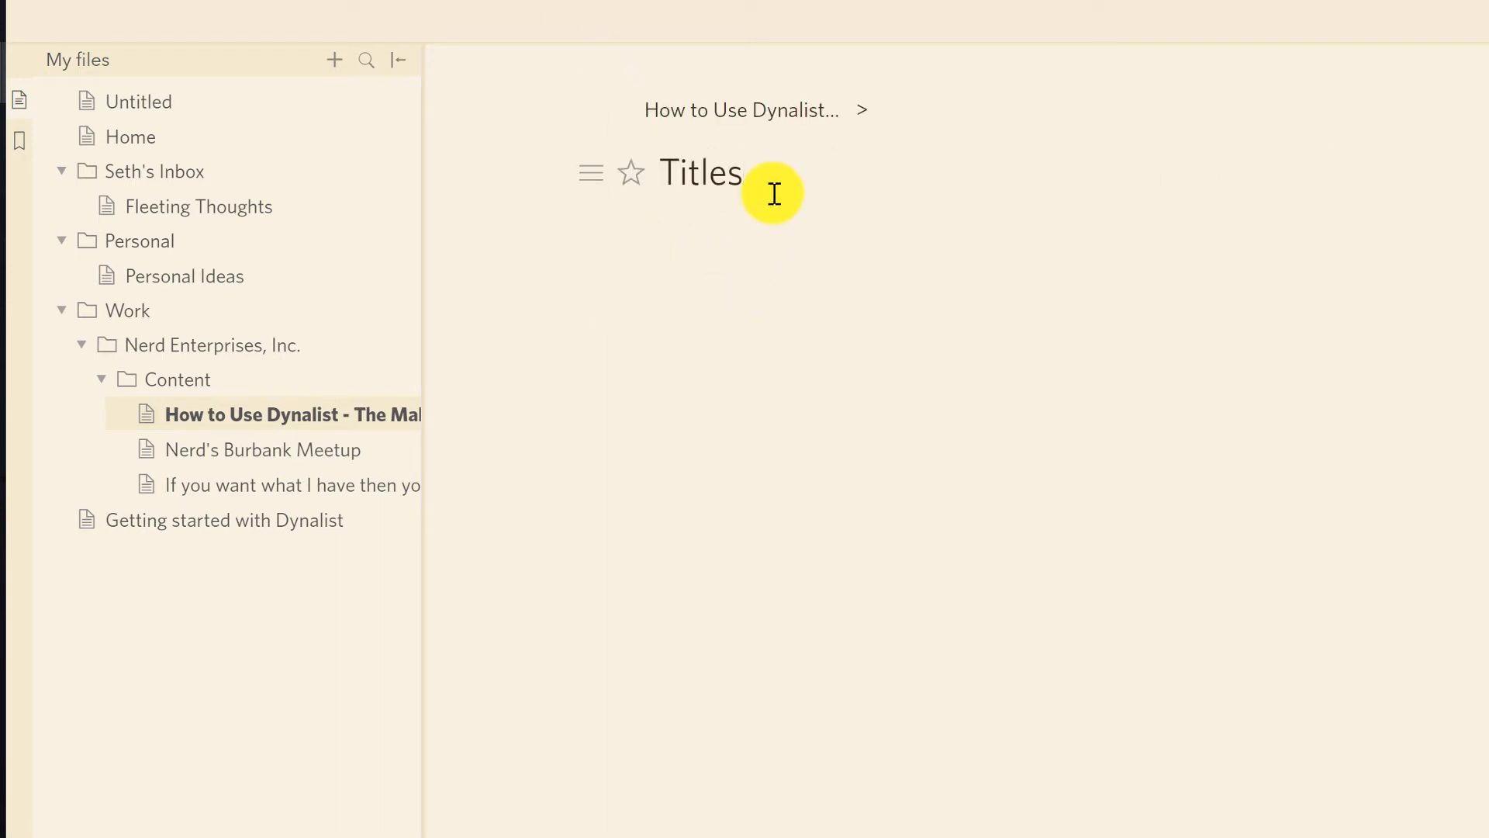
pyautogui.press('Return')
pyautogui.write('Mkaj')
pyautogui.press('BackSpace')
pyautogui.press('BackSpace')
pyautogui.press('BackSpace')
pyautogui.write('ank')
pyautogui.press('BackSpace')
pyautogui.press('BackSpace')
pyautogui.press('BackSpace')
pyautogui.write('Ma')
pyautogui.write('king list')
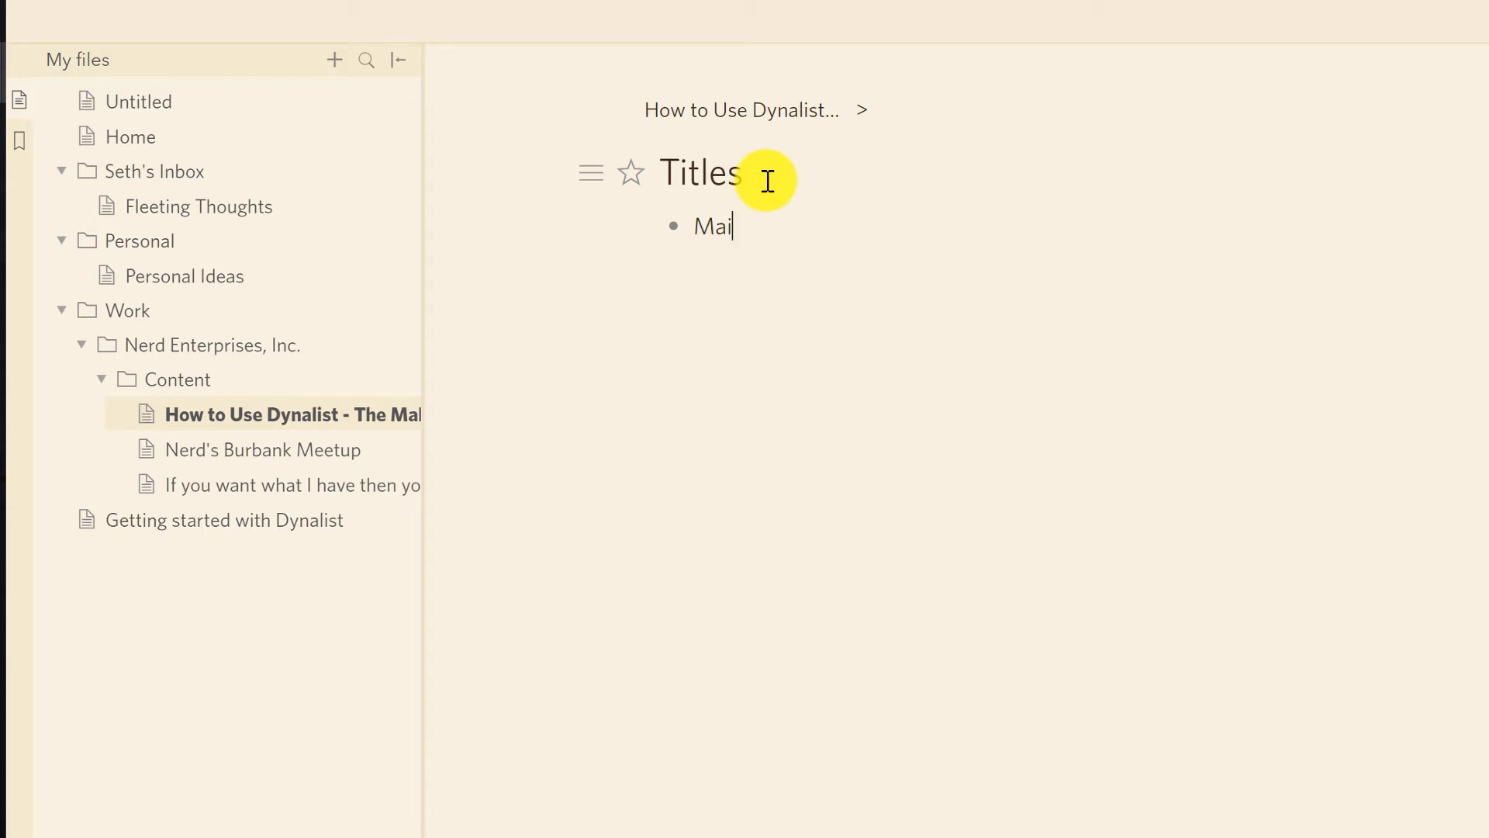
pyautogui.write('s on steroids')
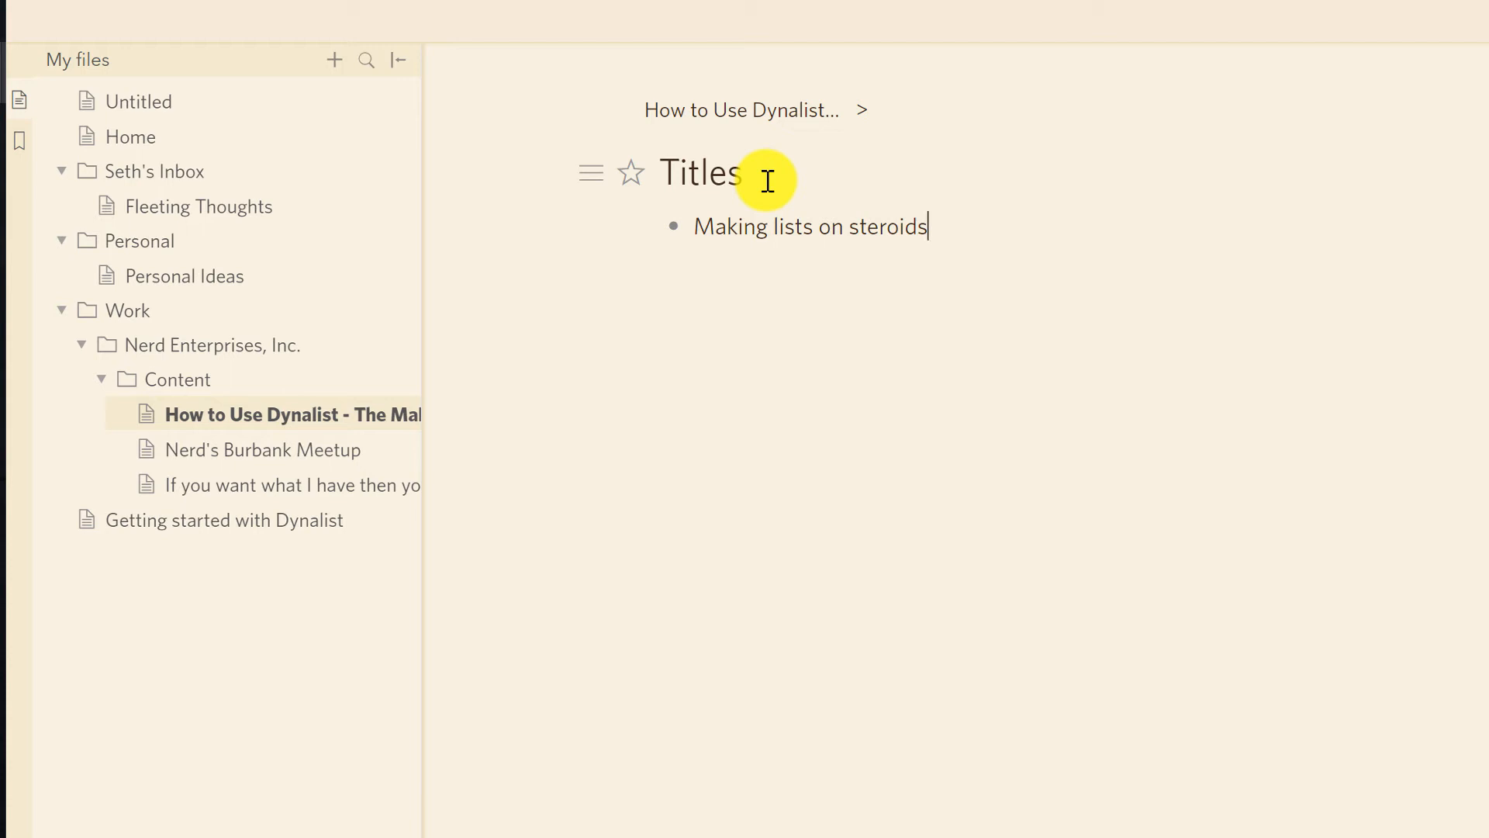
# Step: Add the title idea "Organizing your thoughts with a great list making app" below "Making lists on steroids"
pyautogui.press('Return')
pyautogui.write('Organizing oyur')
pyautogui.press('BackSpace')
pyautogui.press('BackSpace')
pyautogui.press('BackSpace')
pyautogui.press('BackSpace')
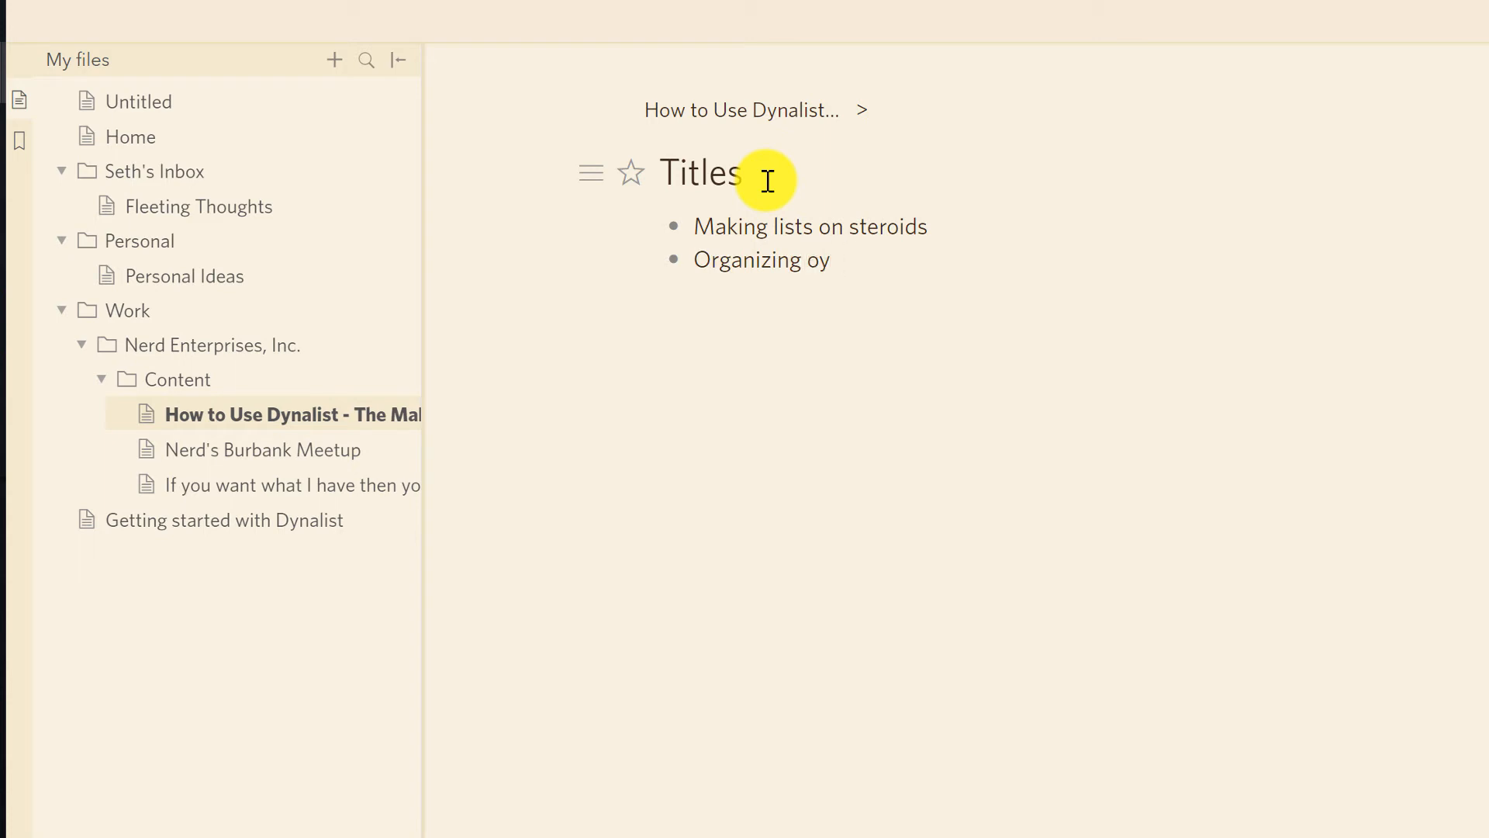
pyautogui.write('your thoo')
pyautogui.press('BackSpace')
pyautogui.write('ughts')
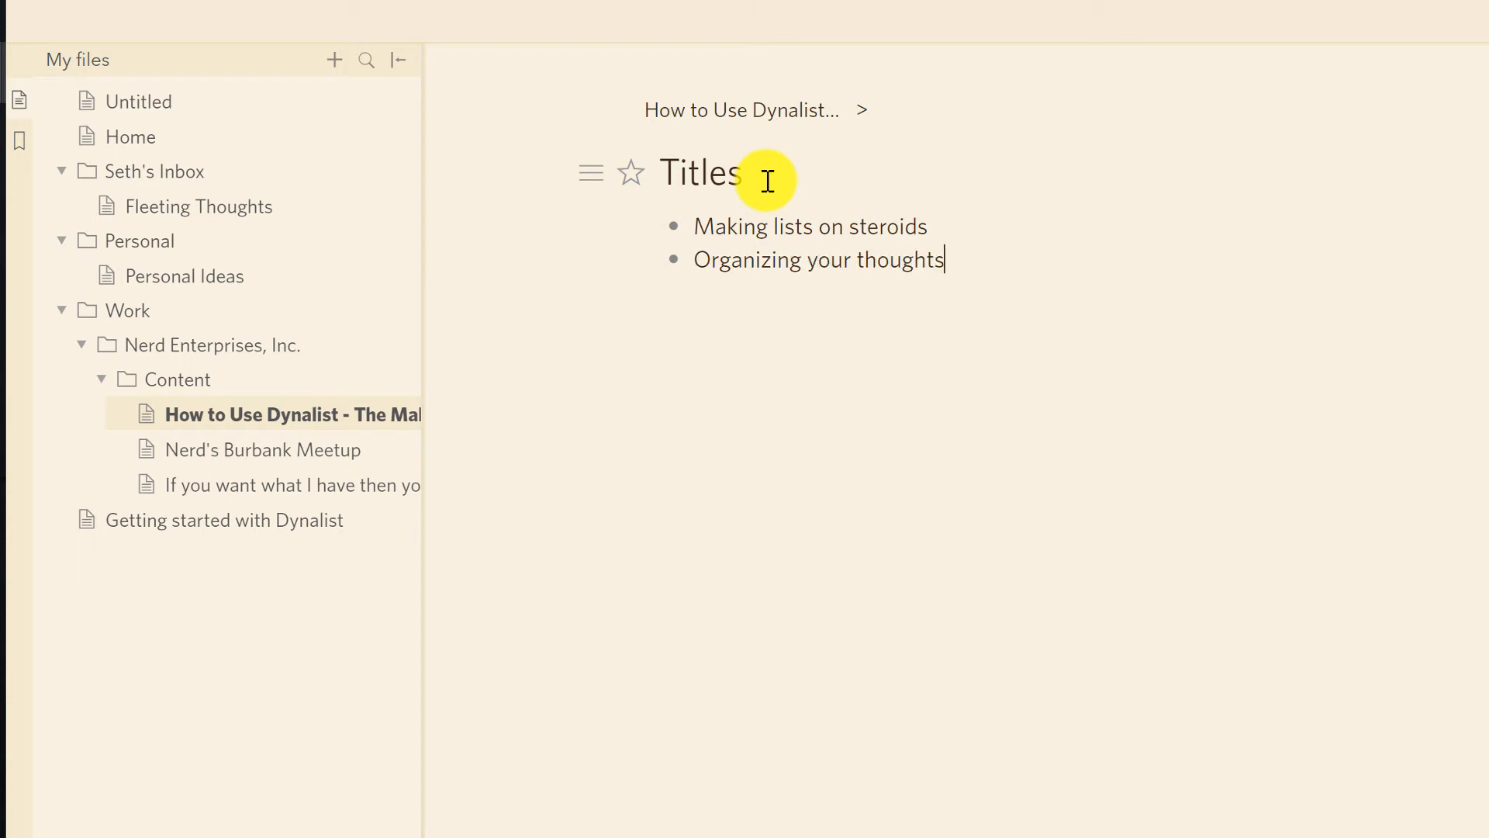
pyautogui.write(' with a grea')
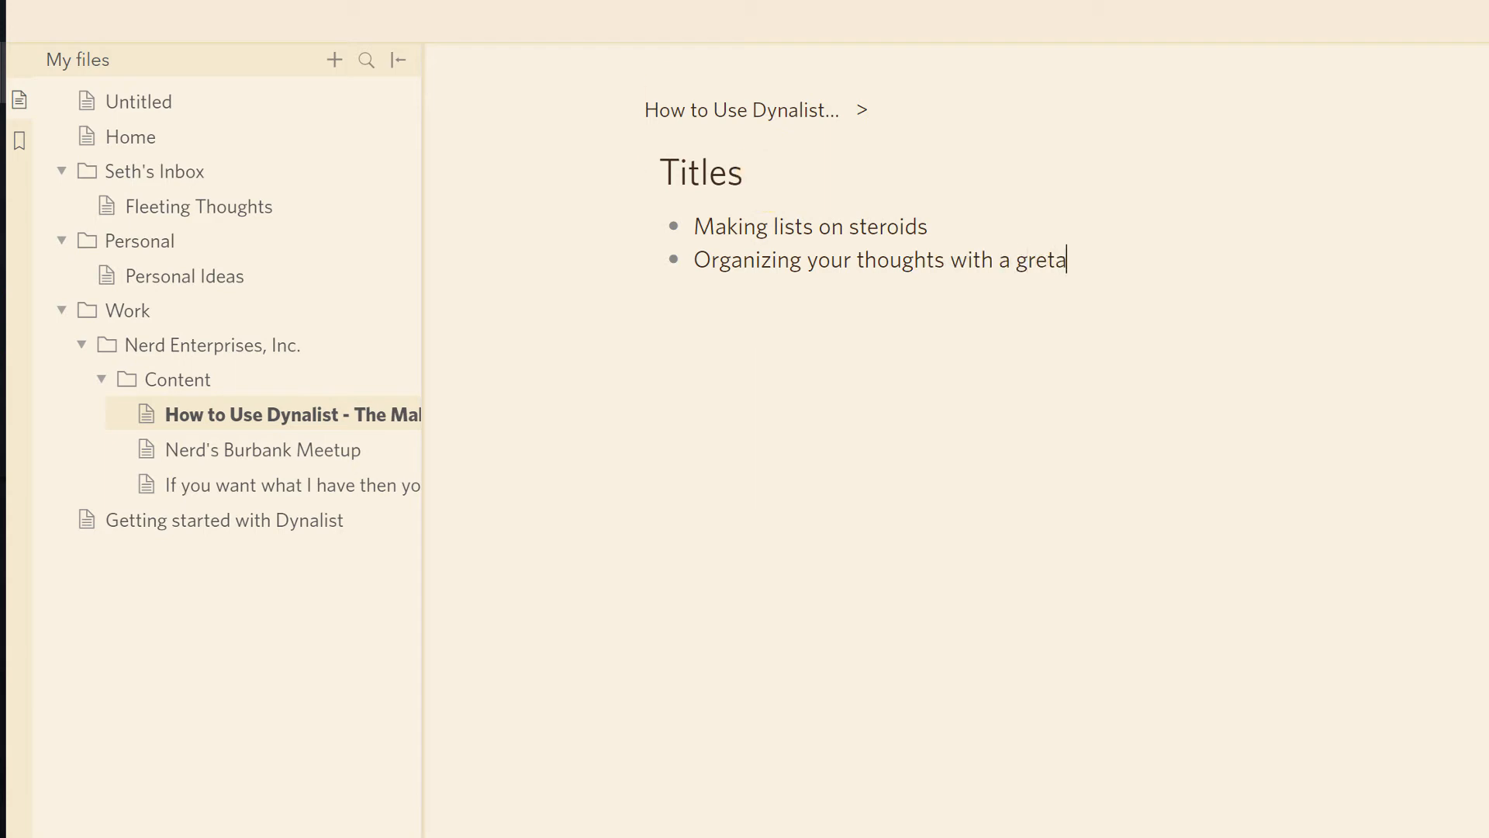
pyautogui.press('BackSpace')
pyautogui.write('t list making app')
# Step: Add a third title idea, "Use Dynalist to organize your content", to the Titles list
pyautogui.press('Return')
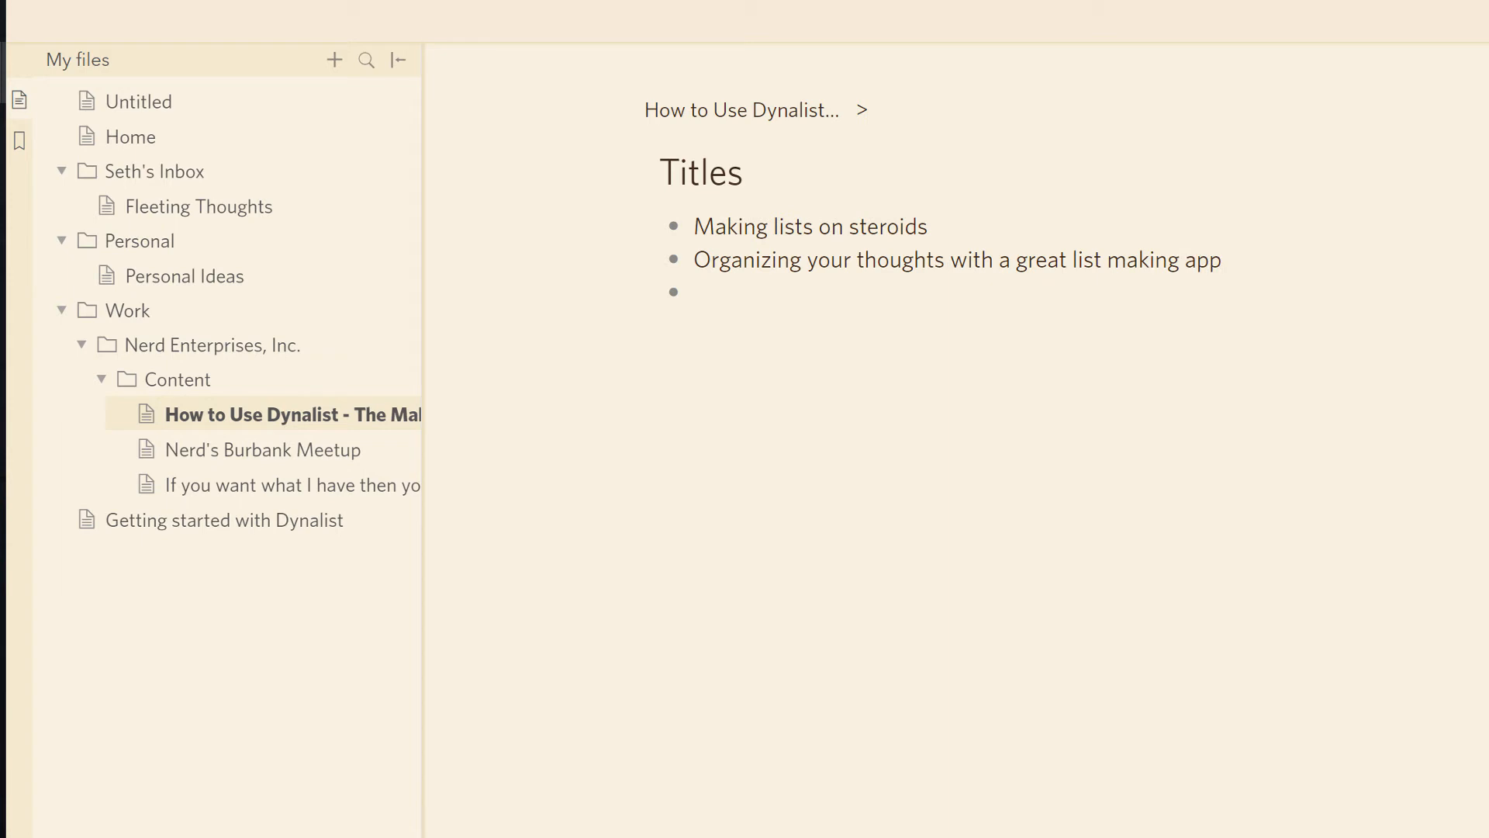
pyautogui.write('Use Dynalist to org')
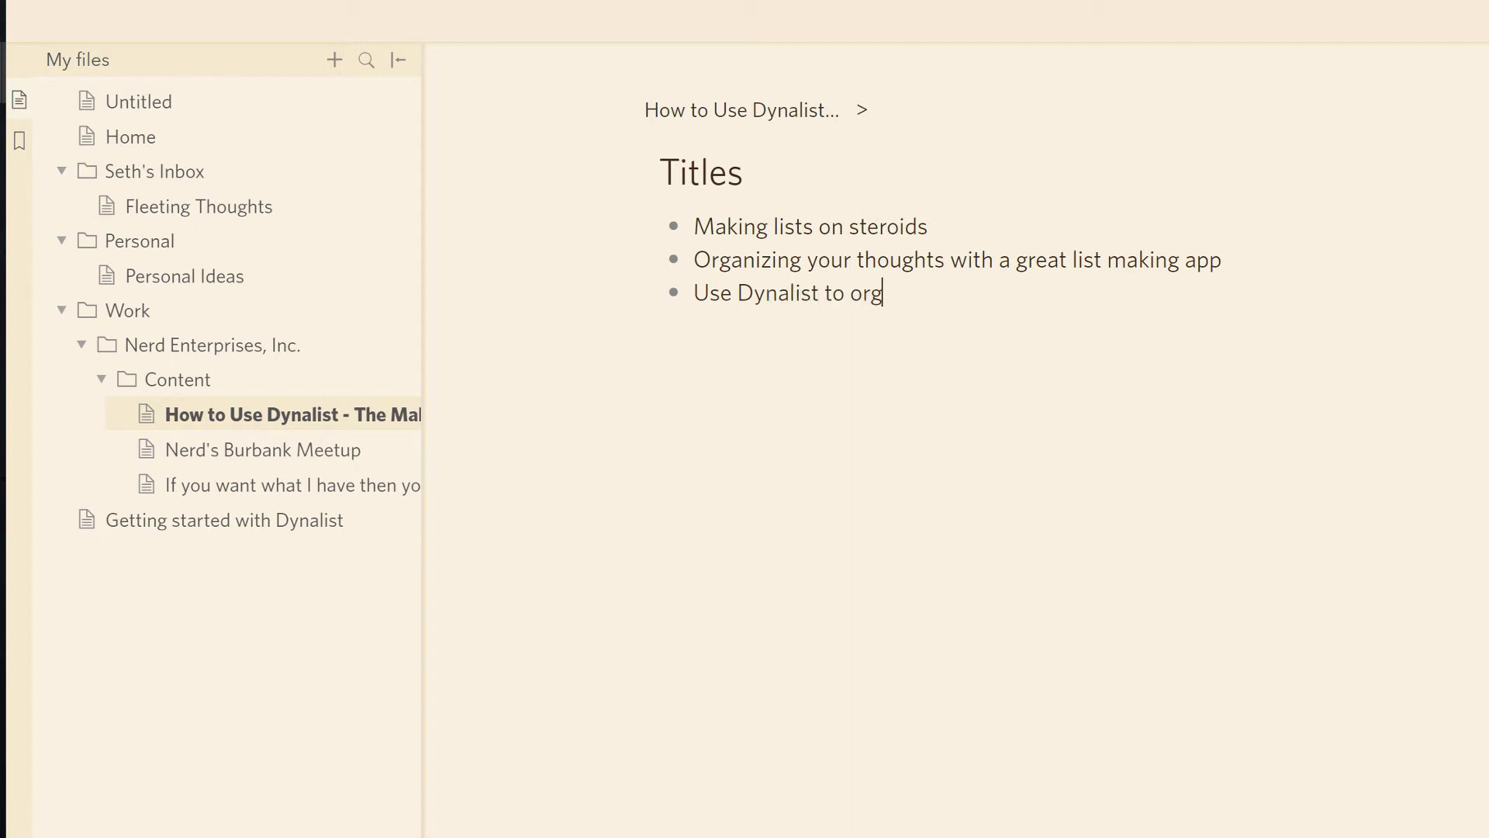
pyautogui.write('anize your content')
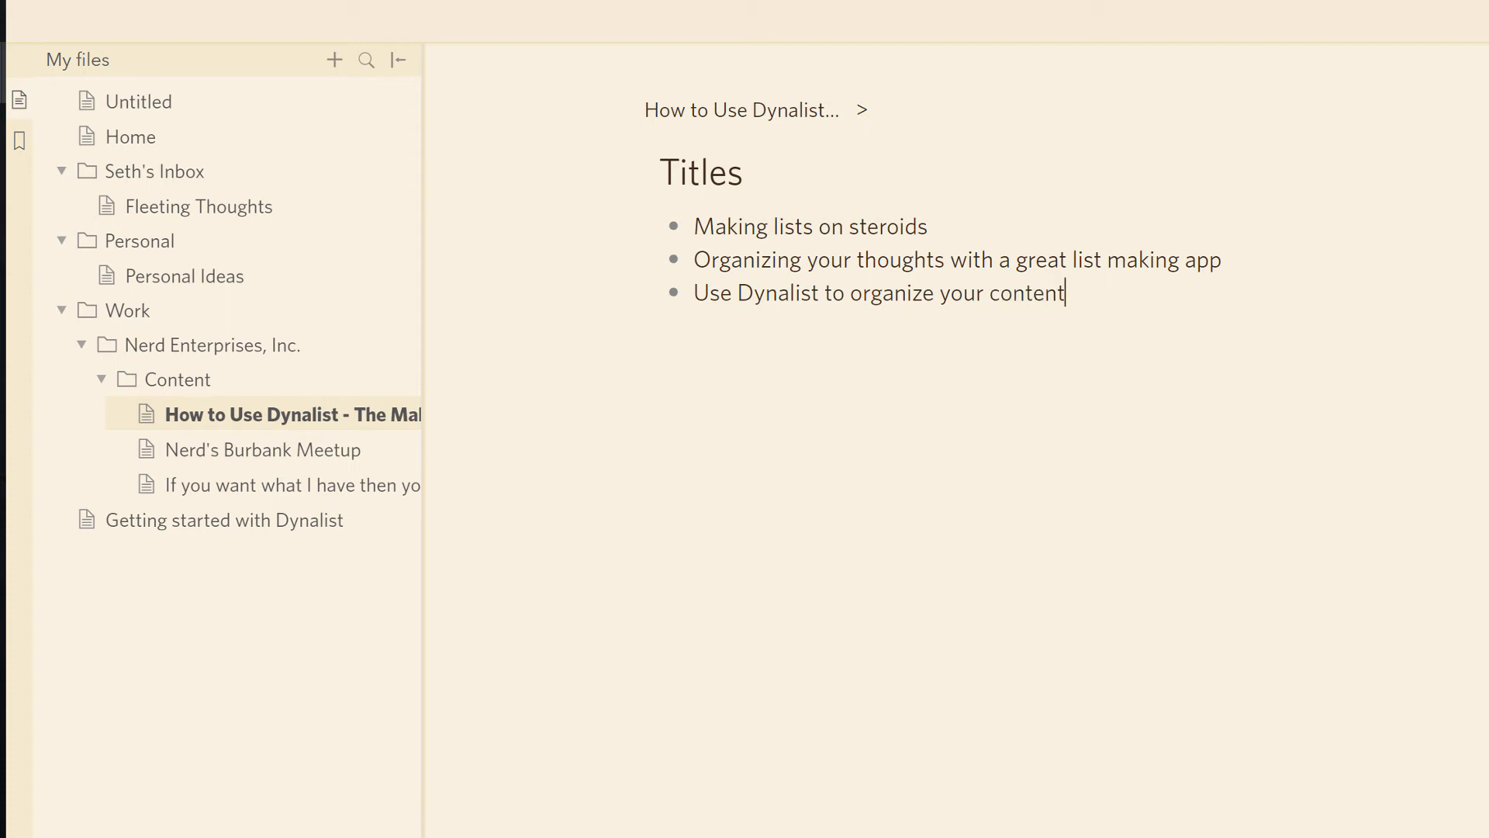
# Step: Return to the whole document, zoom into the Outline item and add the sub-item "Basic Navigation"
pyautogui.click(741, 112)
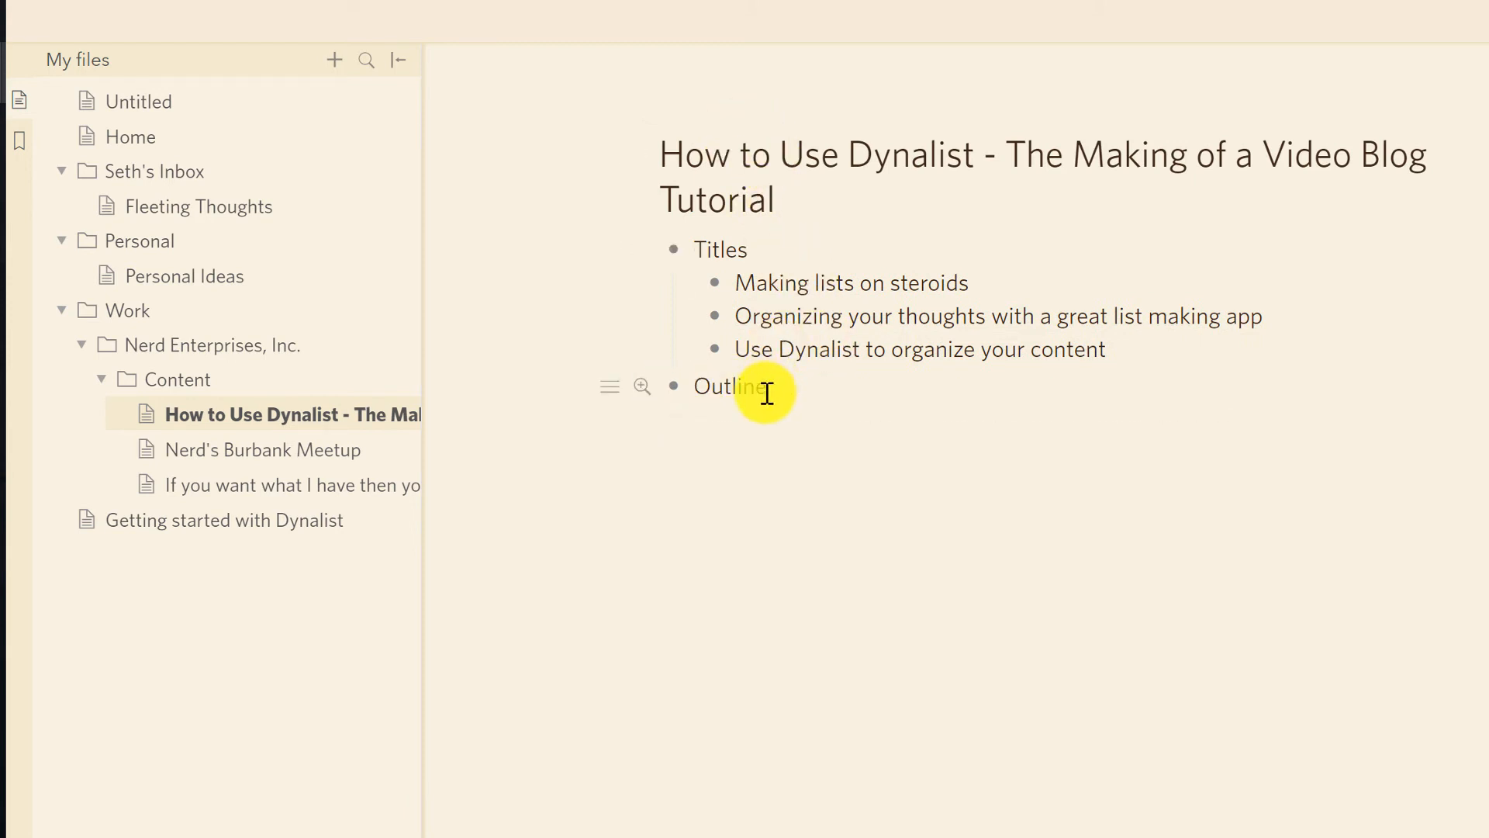
pyautogui.click(640, 386)
pyautogui.click(782, 167)
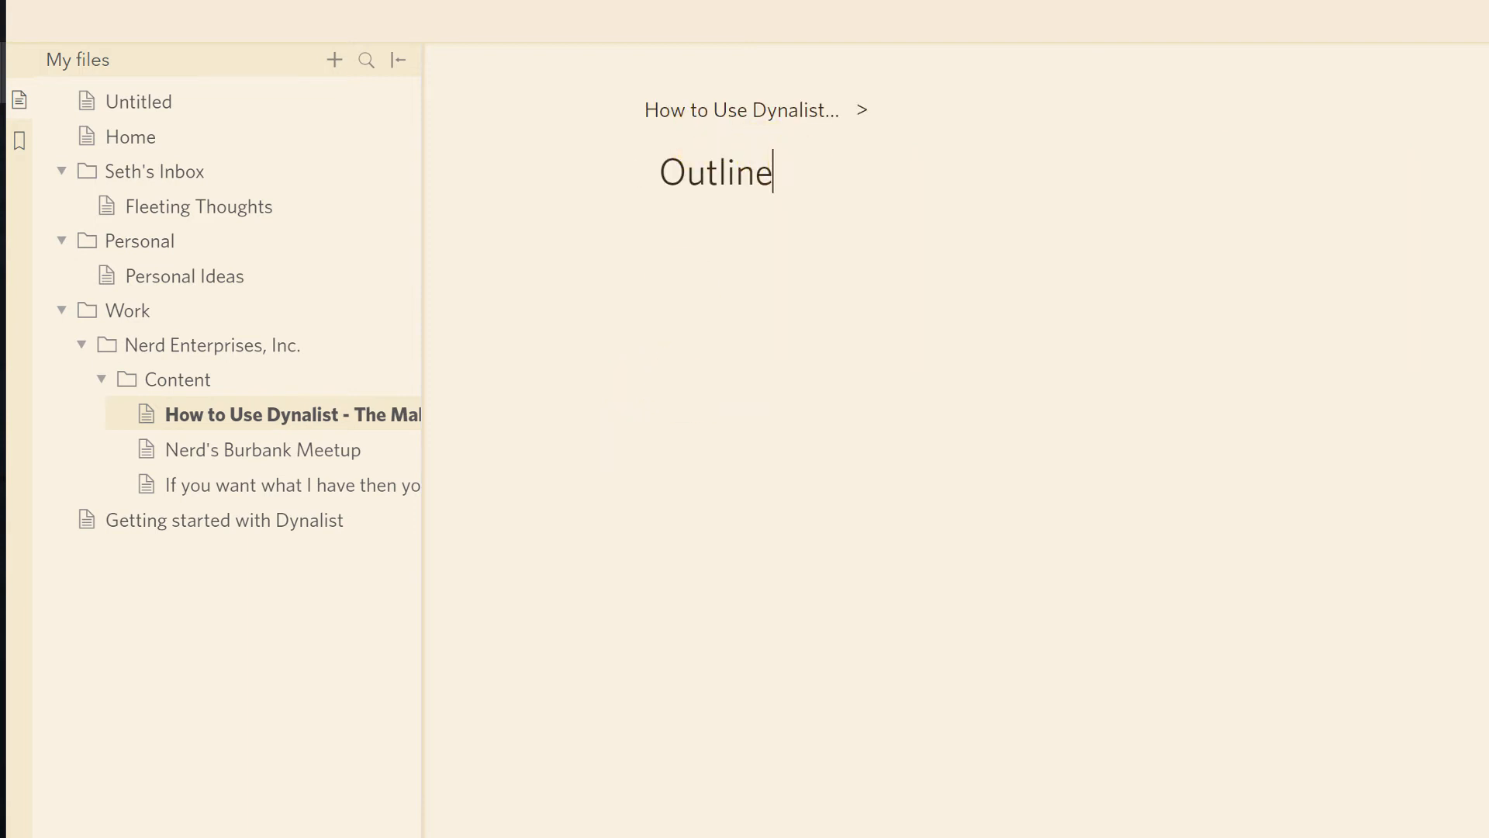
pyautogui.press('Return')
pyautogui.write('Basic Nav')
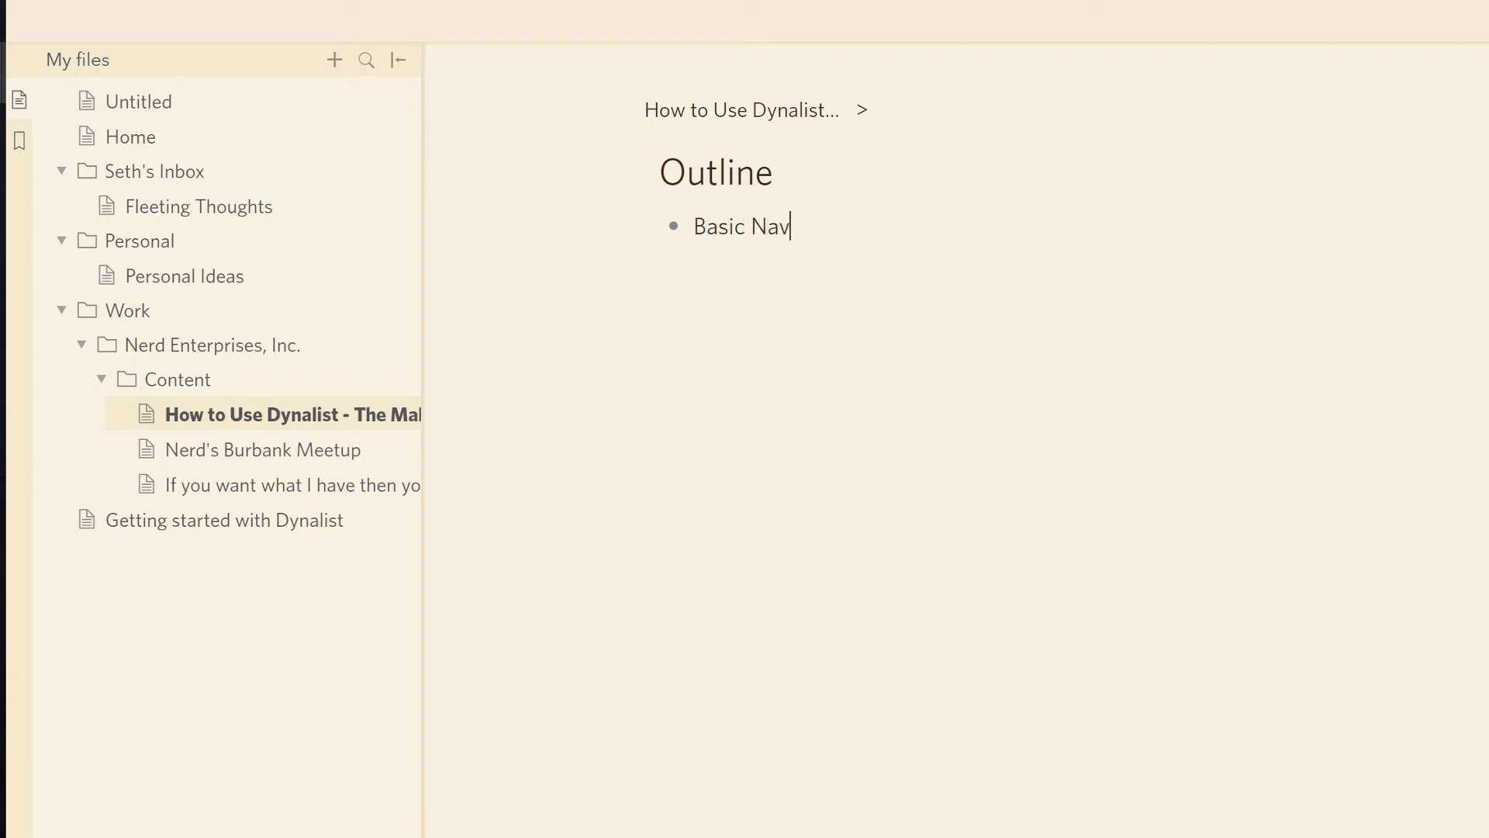
pyautogui.write('ig')
pyautogui.press('BackSpace')
pyautogui.write('igation')
# Step: Add the item "How to organize lists" below "Basic Navigation" in the outline
pyautogui.press('Return')
pyautogui.write('Hoe to organize lists')
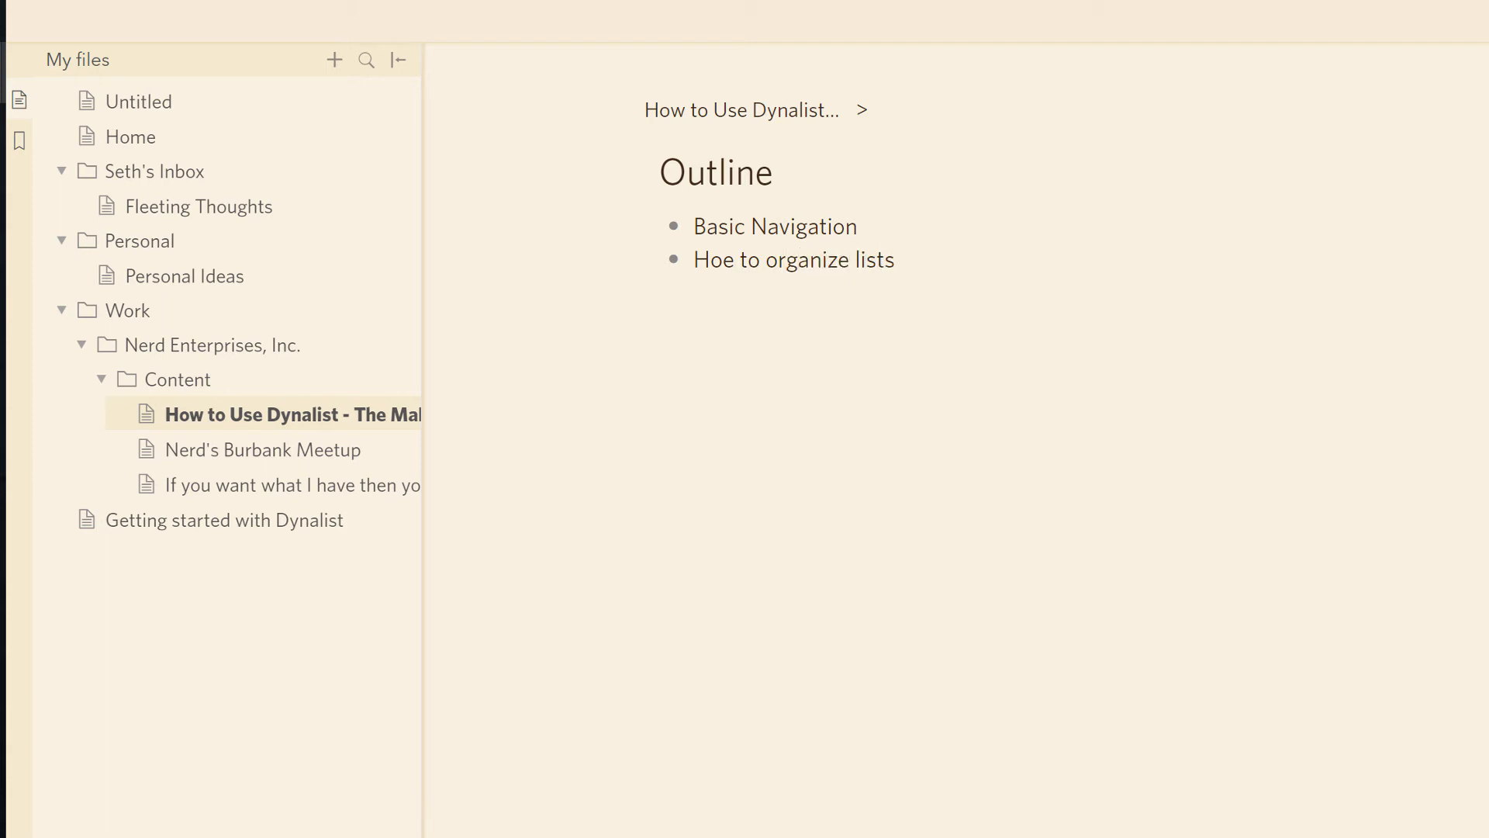
pyautogui.hotkey('ctrl', 'Left')
pyautogui.hotkey('ctrl', 'Left')
pyautogui.hotkey('ctrl', 'Left')
pyautogui.press('Left')
pyautogui.hotkey('shift', 'Left')
pyautogui.write('w')
pyautogui.press('End')
# Step: Add the sub-item "Indent / Outdent" under "How to organize lists", followed by an empty item at the outer level
pyautogui.press('Return')
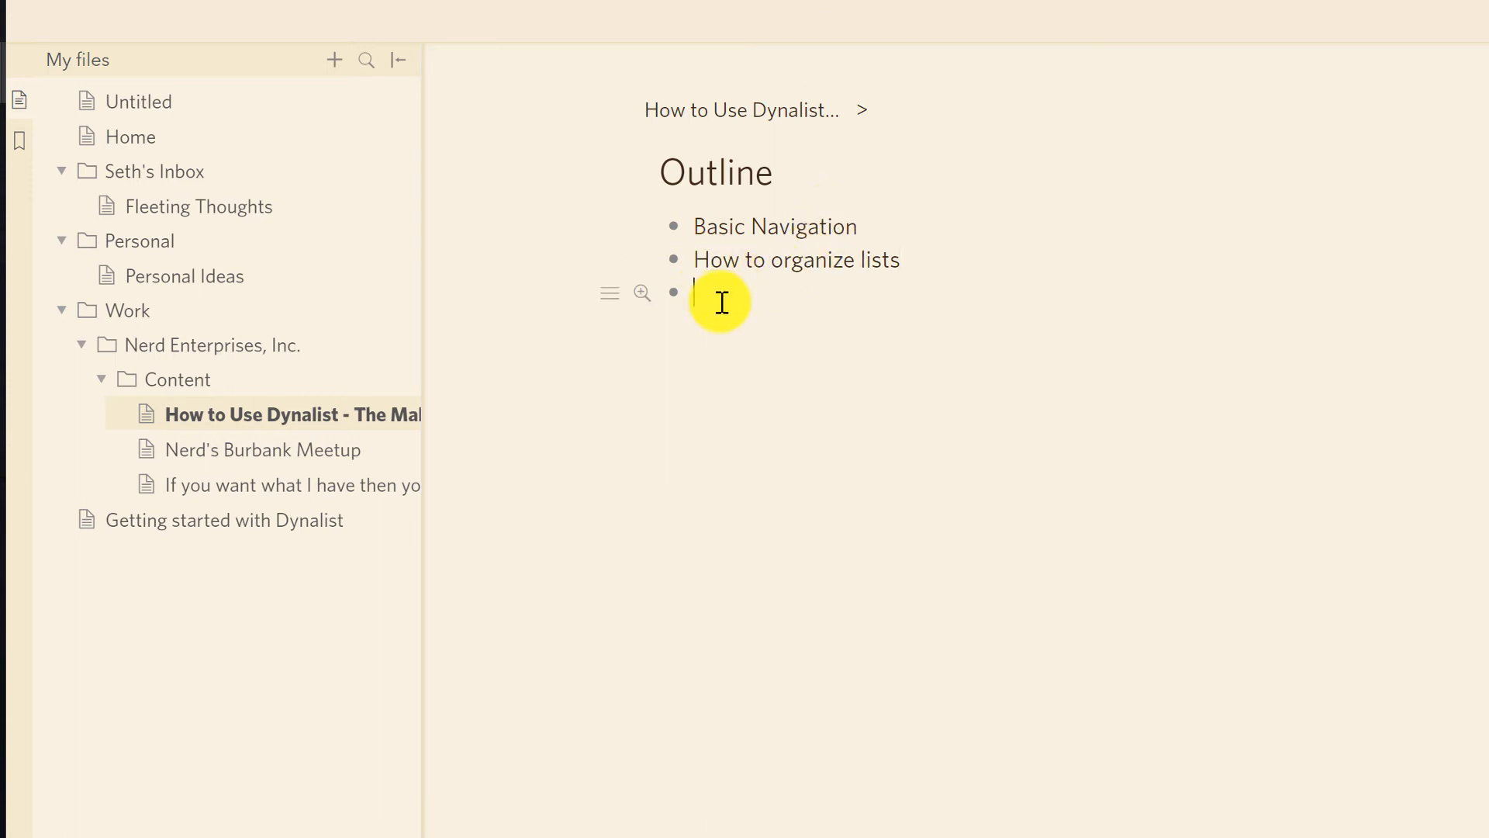
pyautogui.press('Tab')
pyautogui.write('Indent')
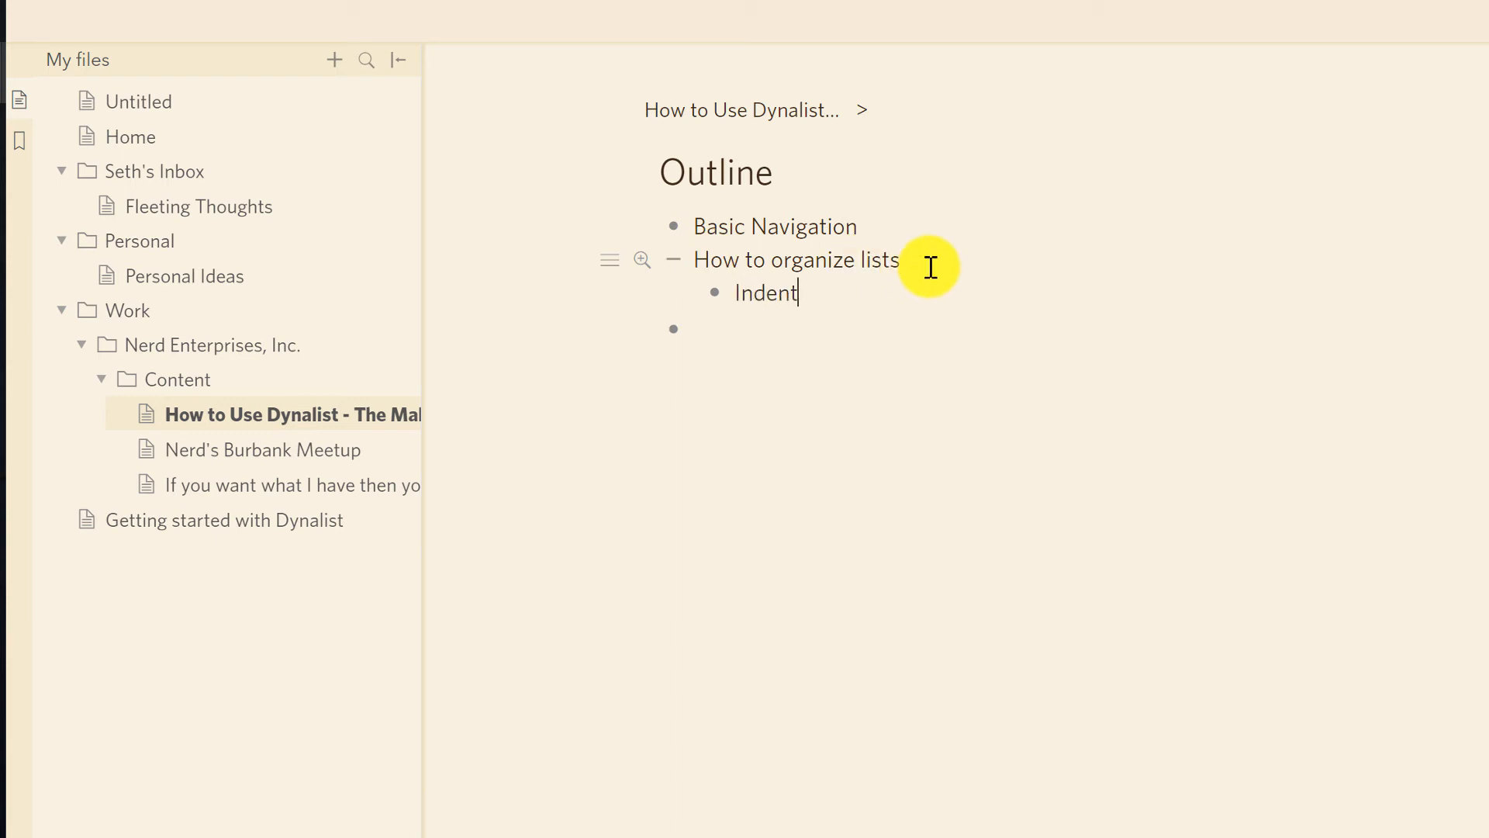
pyautogui.write(' / Outdent')
pyautogui.press('Return')
pyautogui.hotkey('shift', 'Tab')
pyautogui.press('BackSpace')
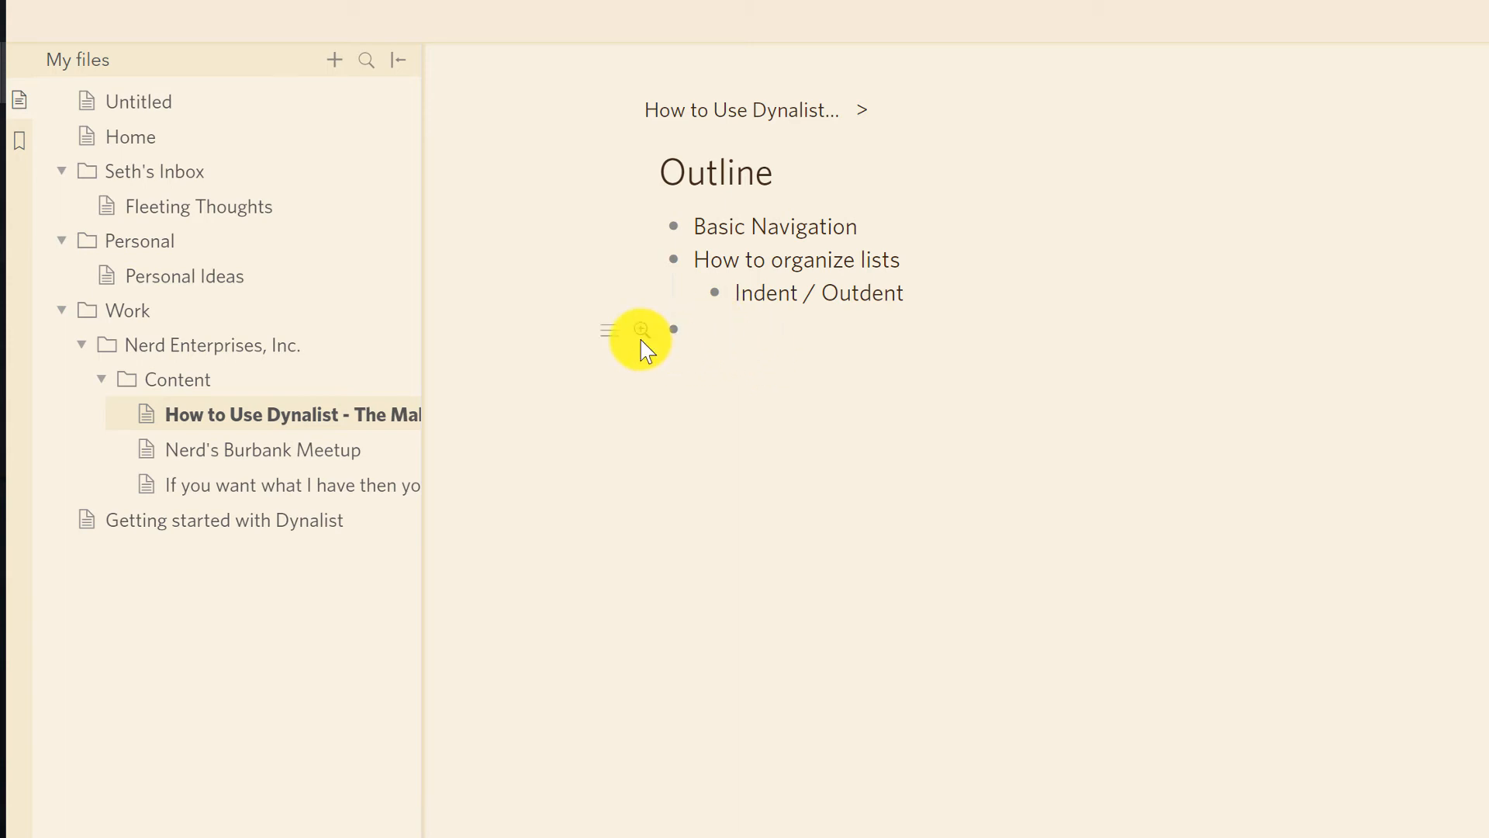
# Step: Turn on numbering for the children of "How to organize lists"
pyautogui.click(609, 332)
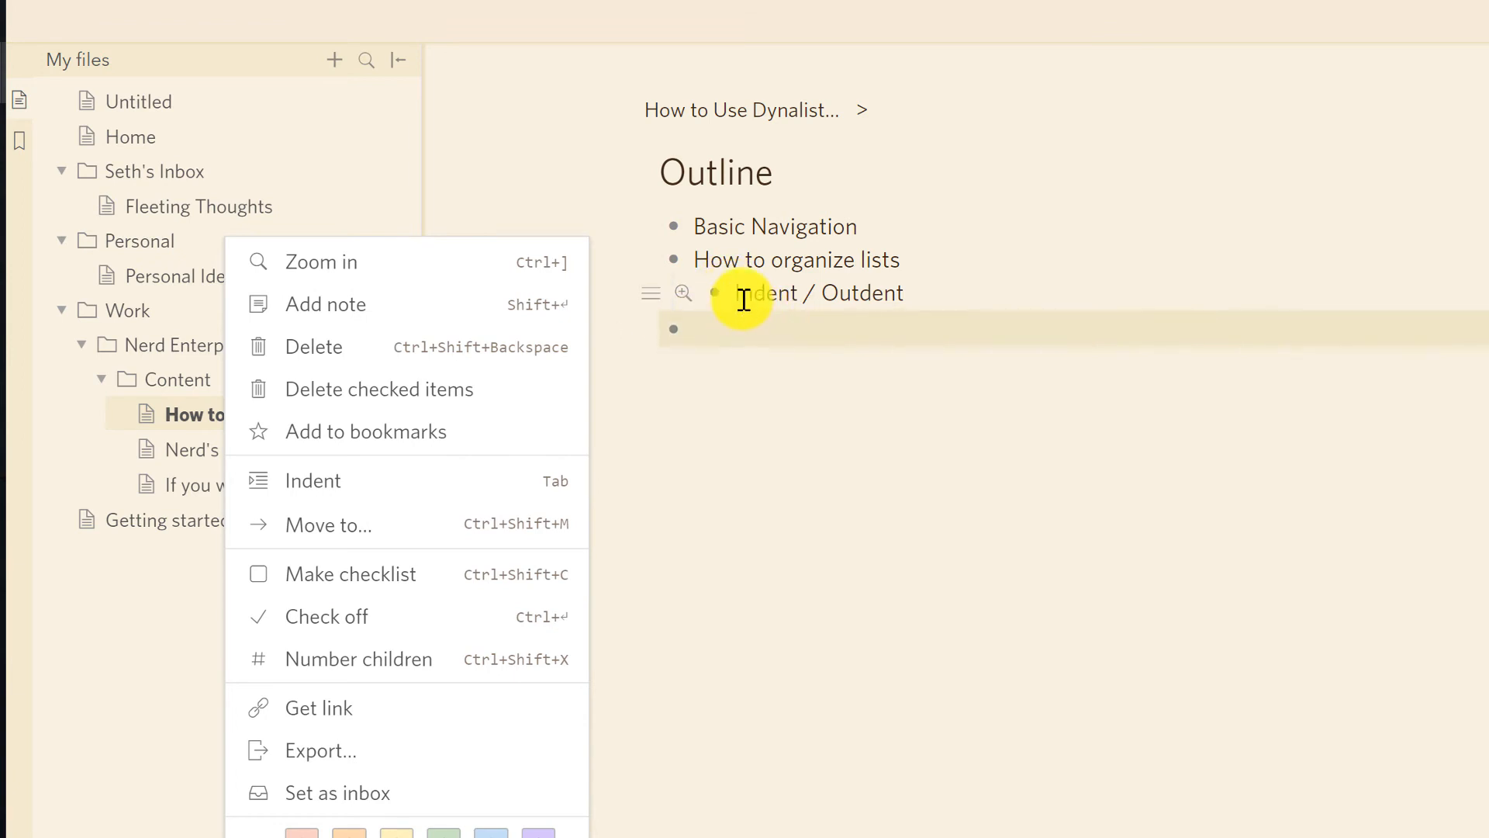
pyautogui.click(729, 252)
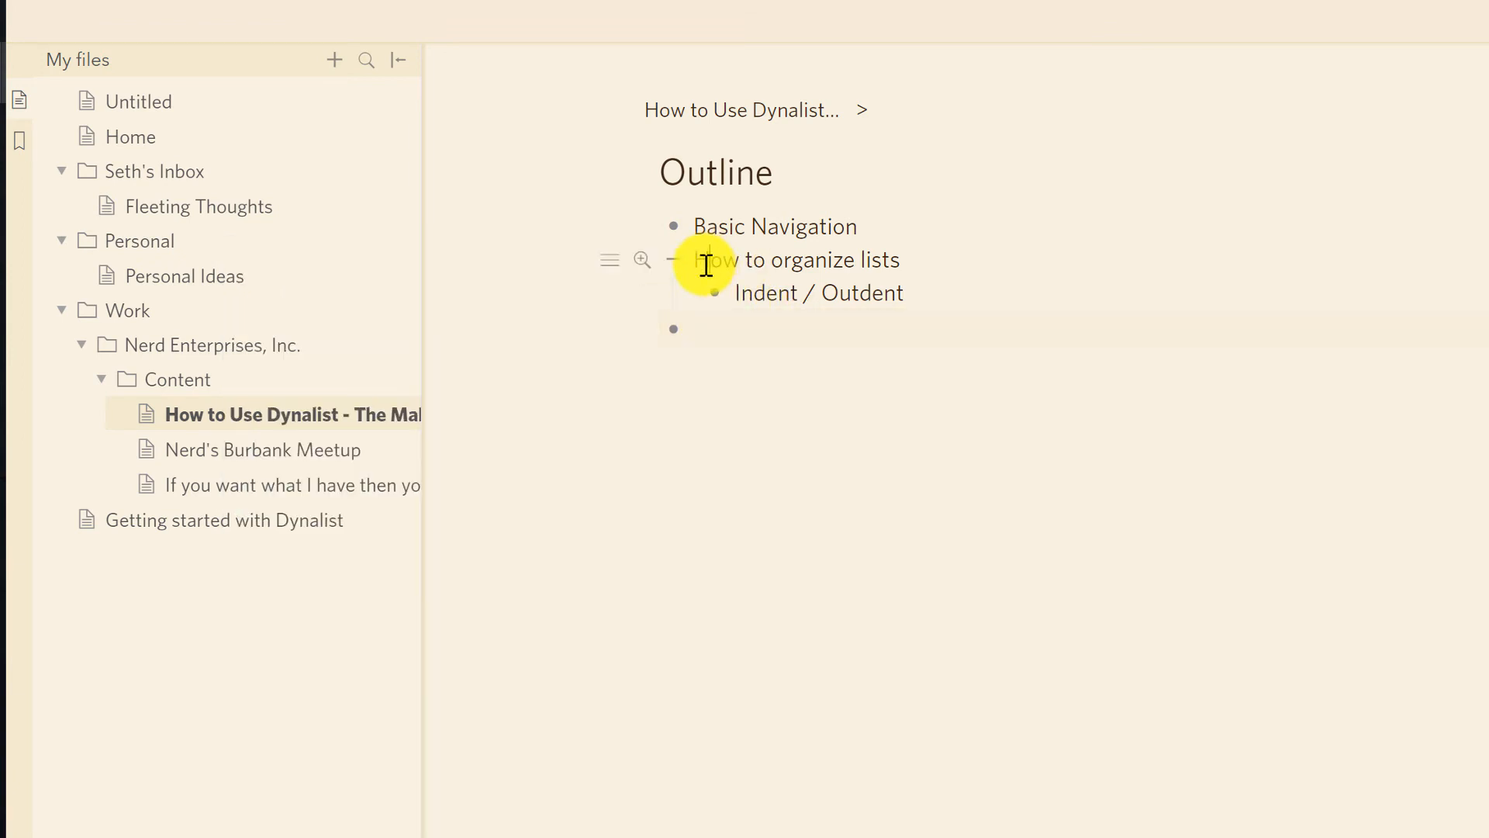
pyautogui.click(610, 261)
pyautogui.click(346, 668)
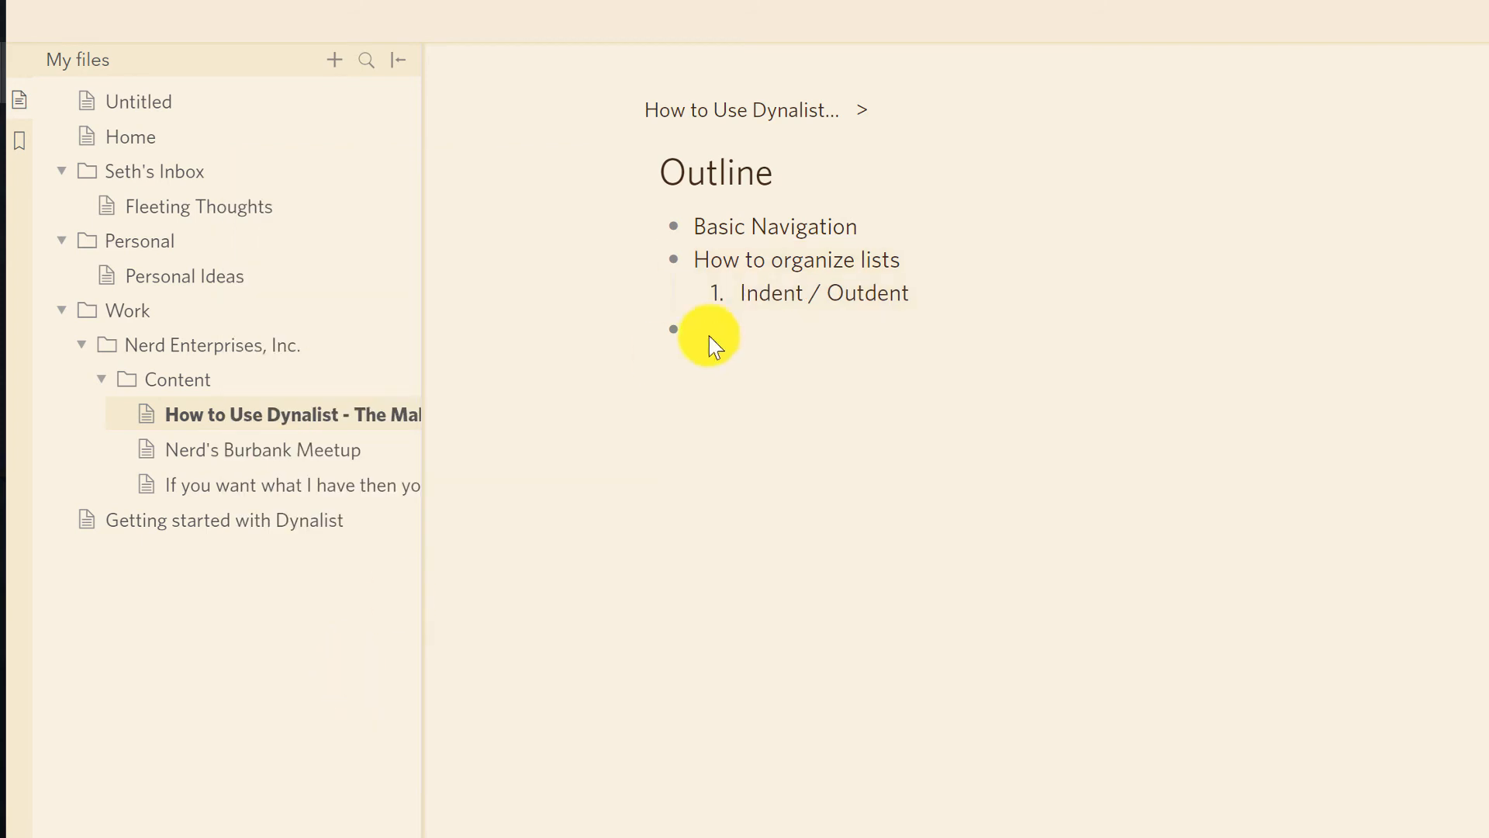
# Step: Add the numbered sub-item "How to number children" after "Indent / Outdent", plus an empty numbered item below it
pyautogui.click(968, 294)
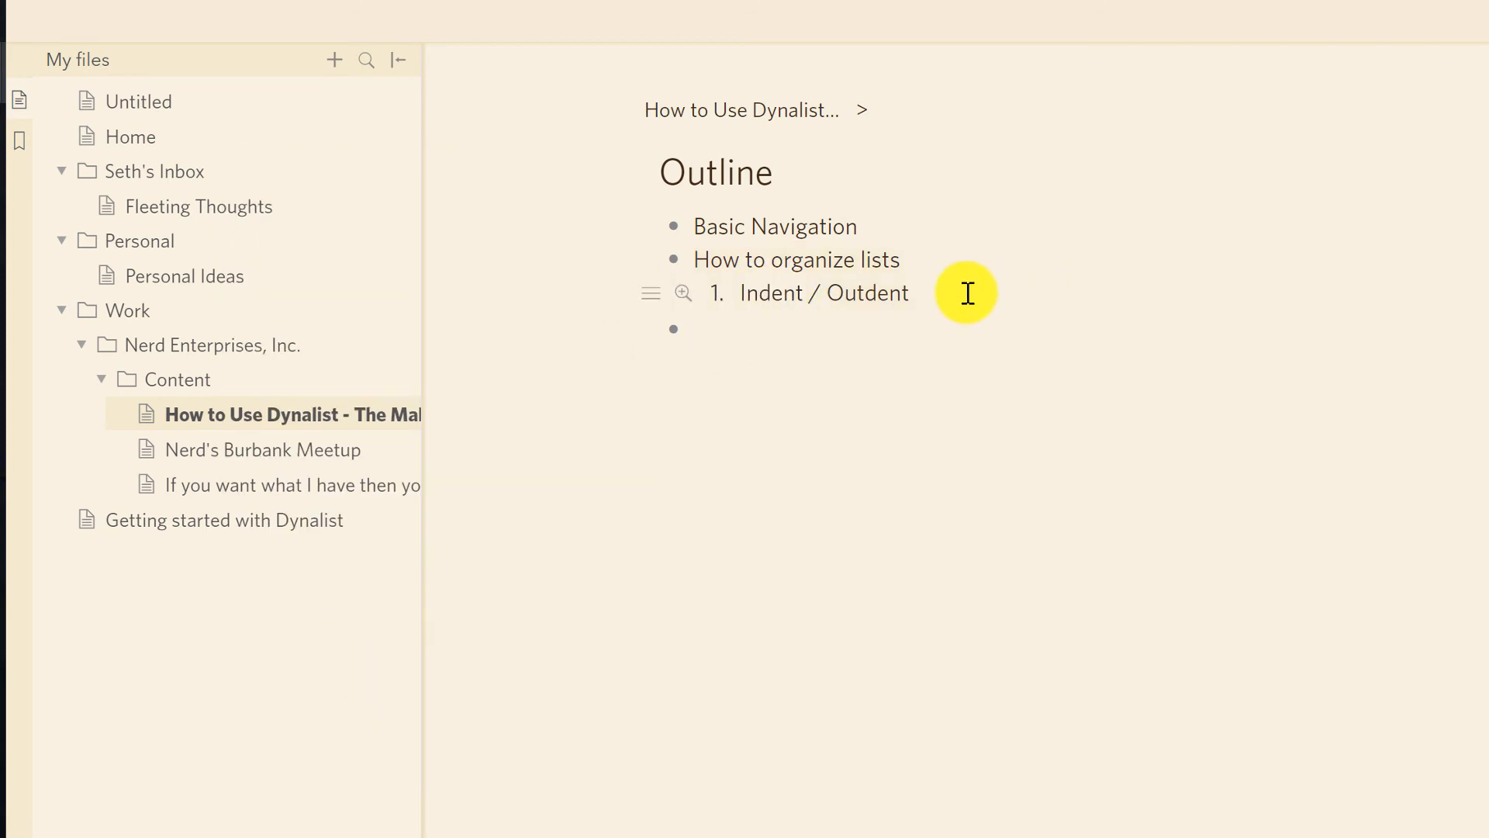
pyautogui.press('Return')
pyautogui.write('How to number children')
pyautogui.press('Return')
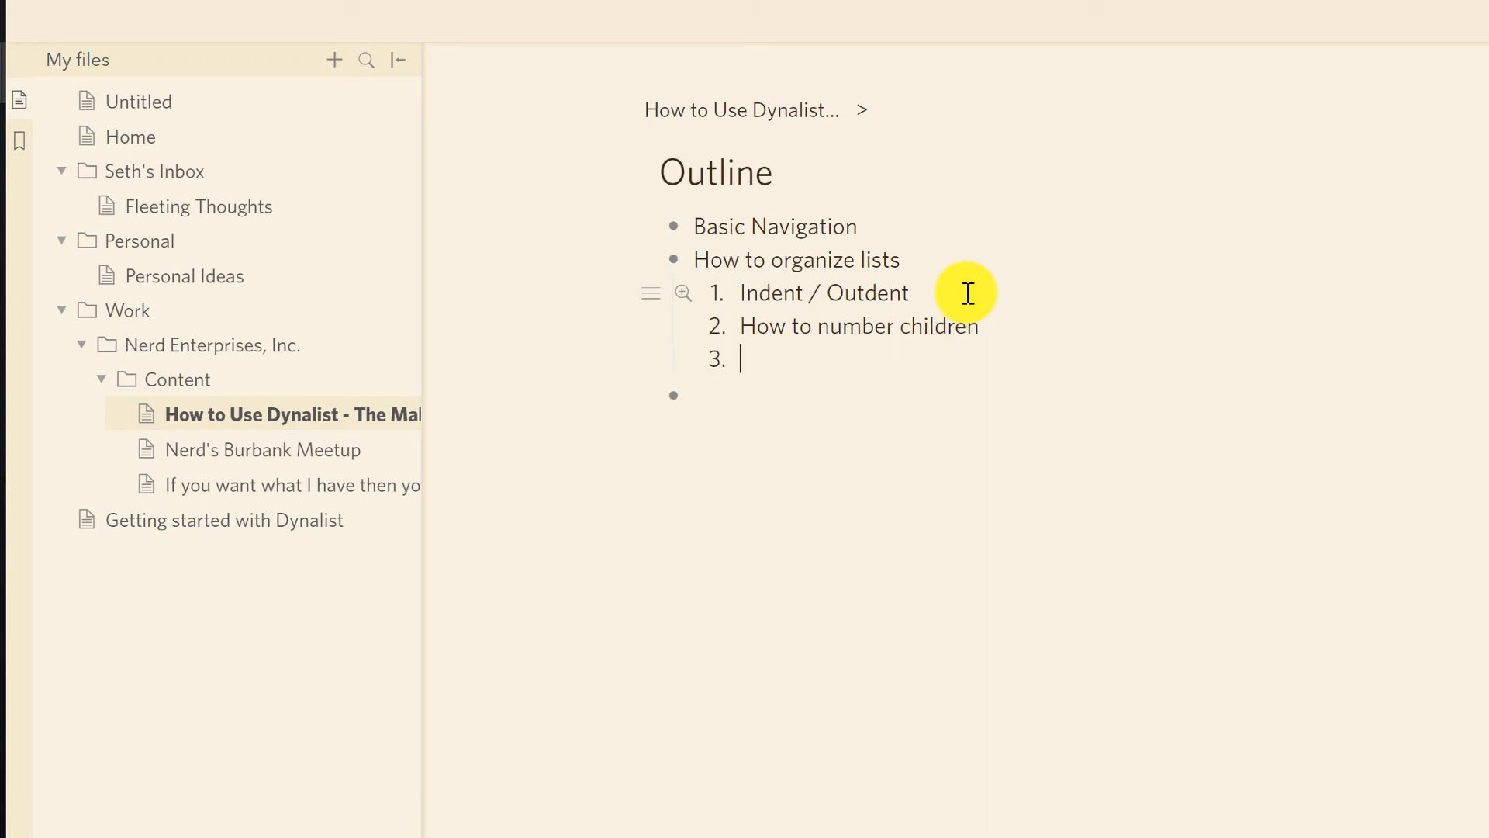
pyautogui.click(652, 299)
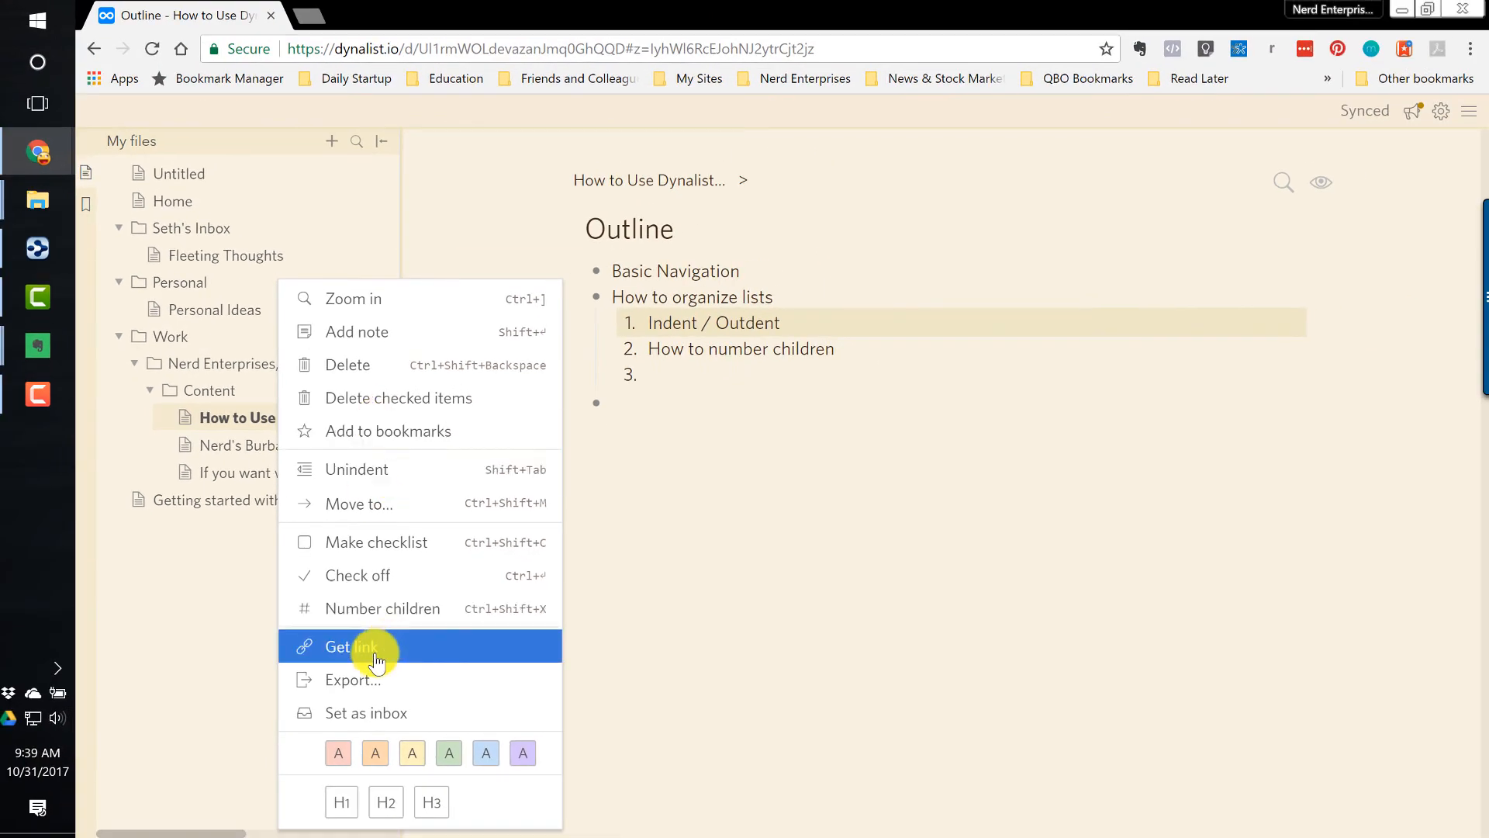
pyautogui.click(671, 374)
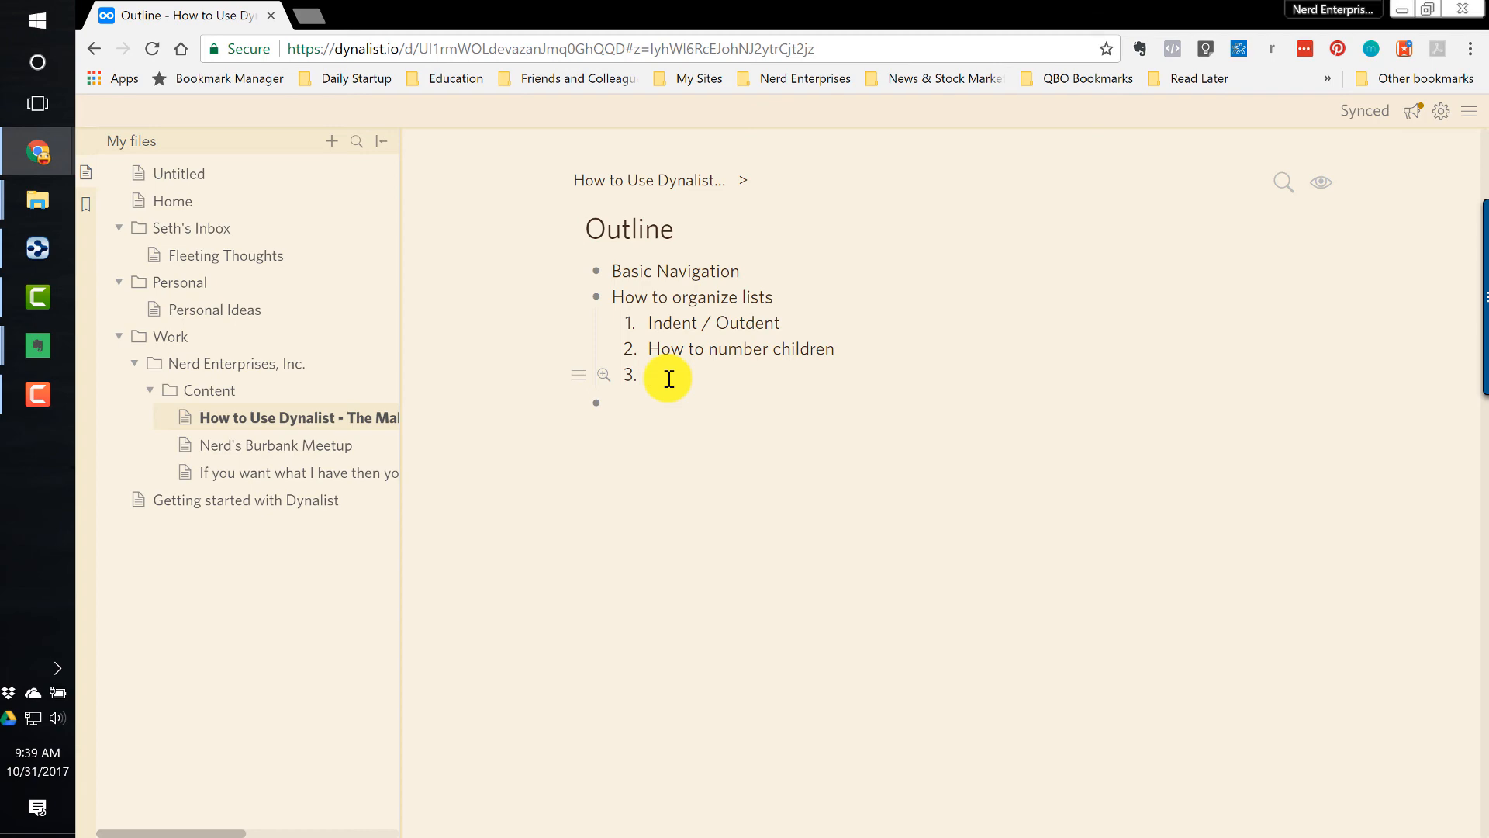
pyautogui.moveTo(569, 414); pyautogui.dragTo(0, 589)
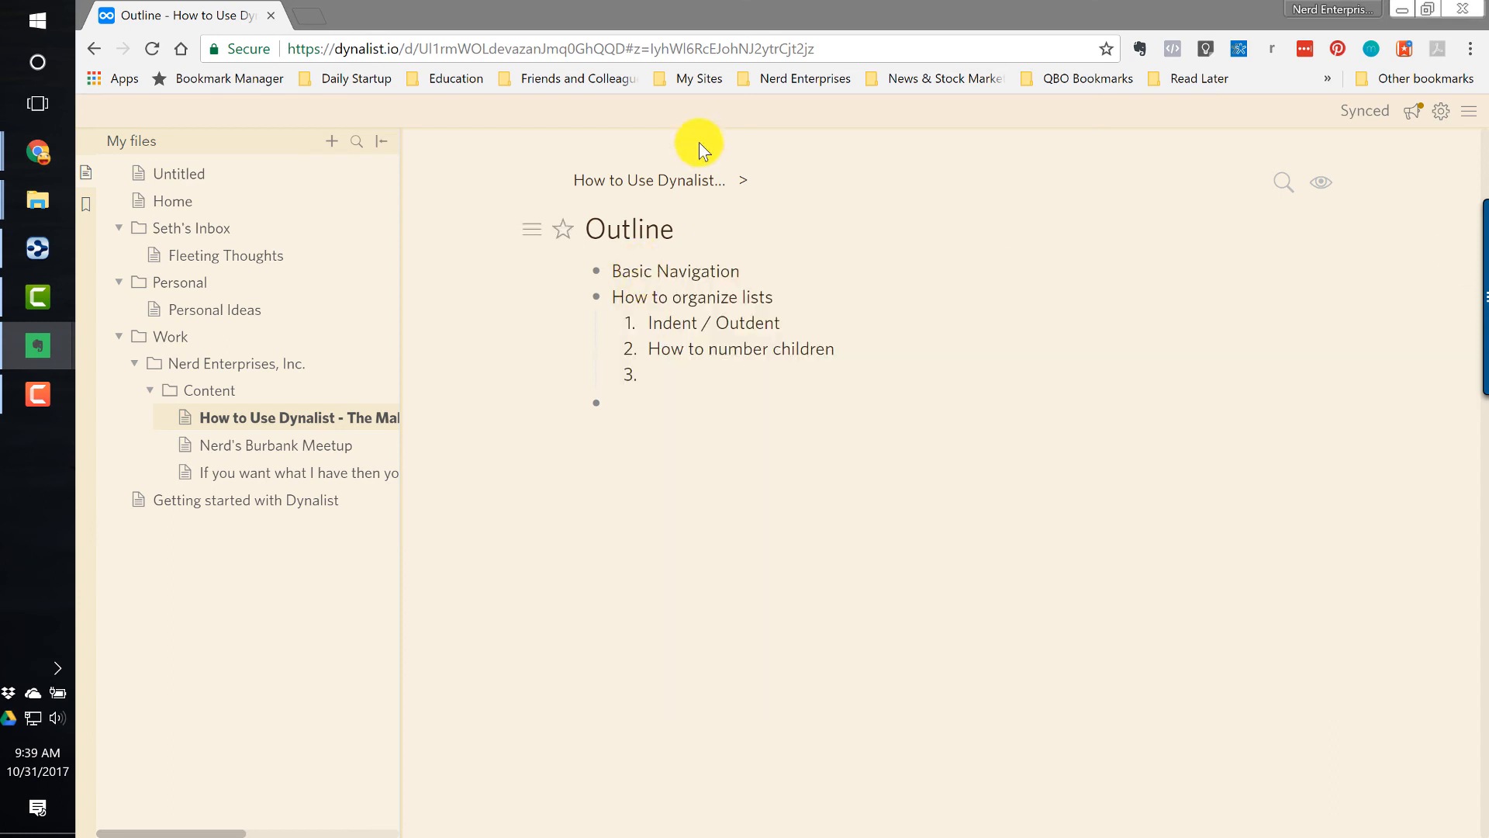
# Step: Return to the top level of the document and copy the link to the whole document
pyautogui.click(678, 194)
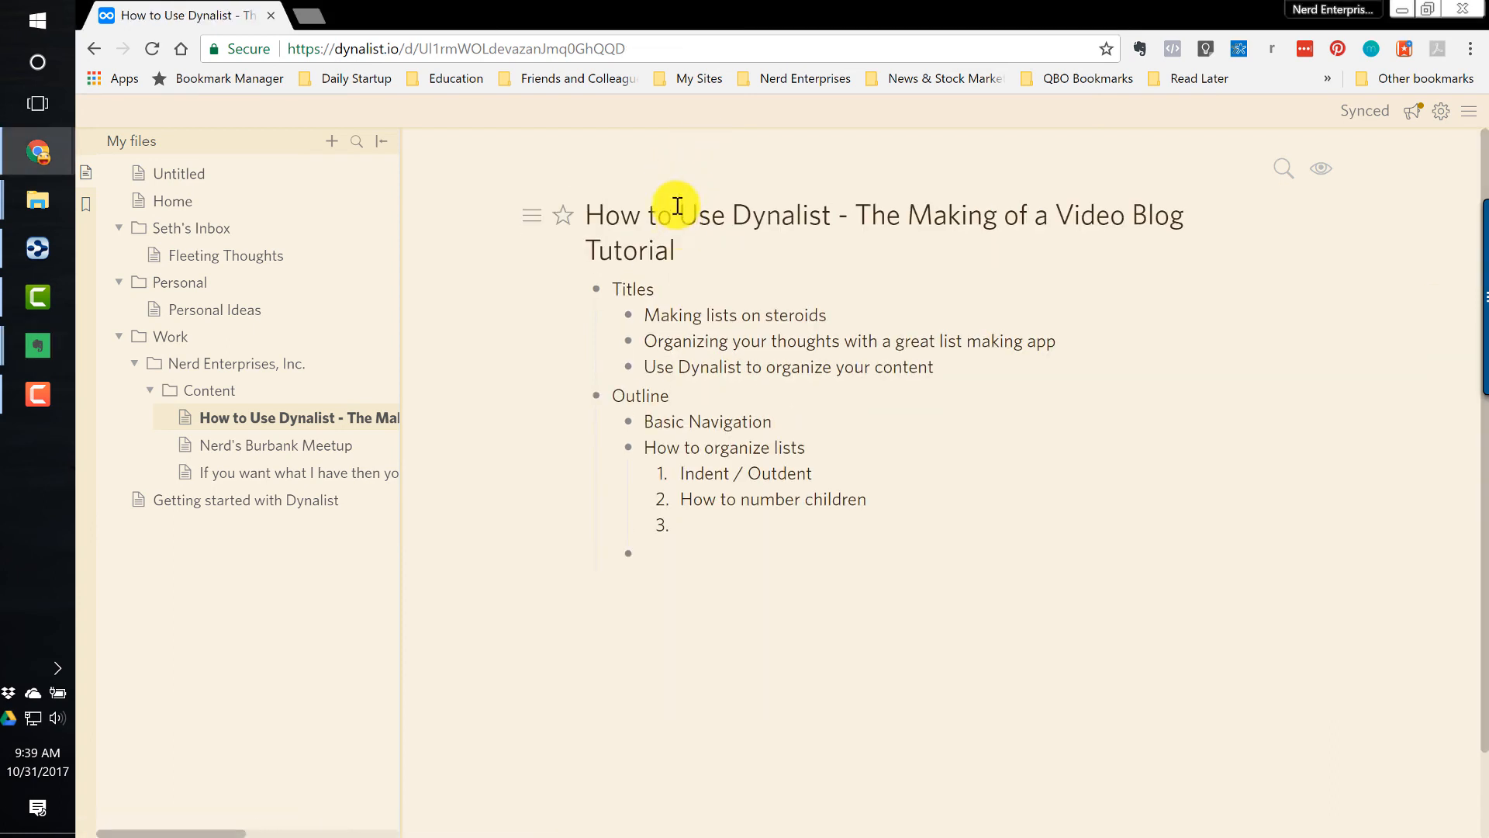
pyautogui.click(526, 218)
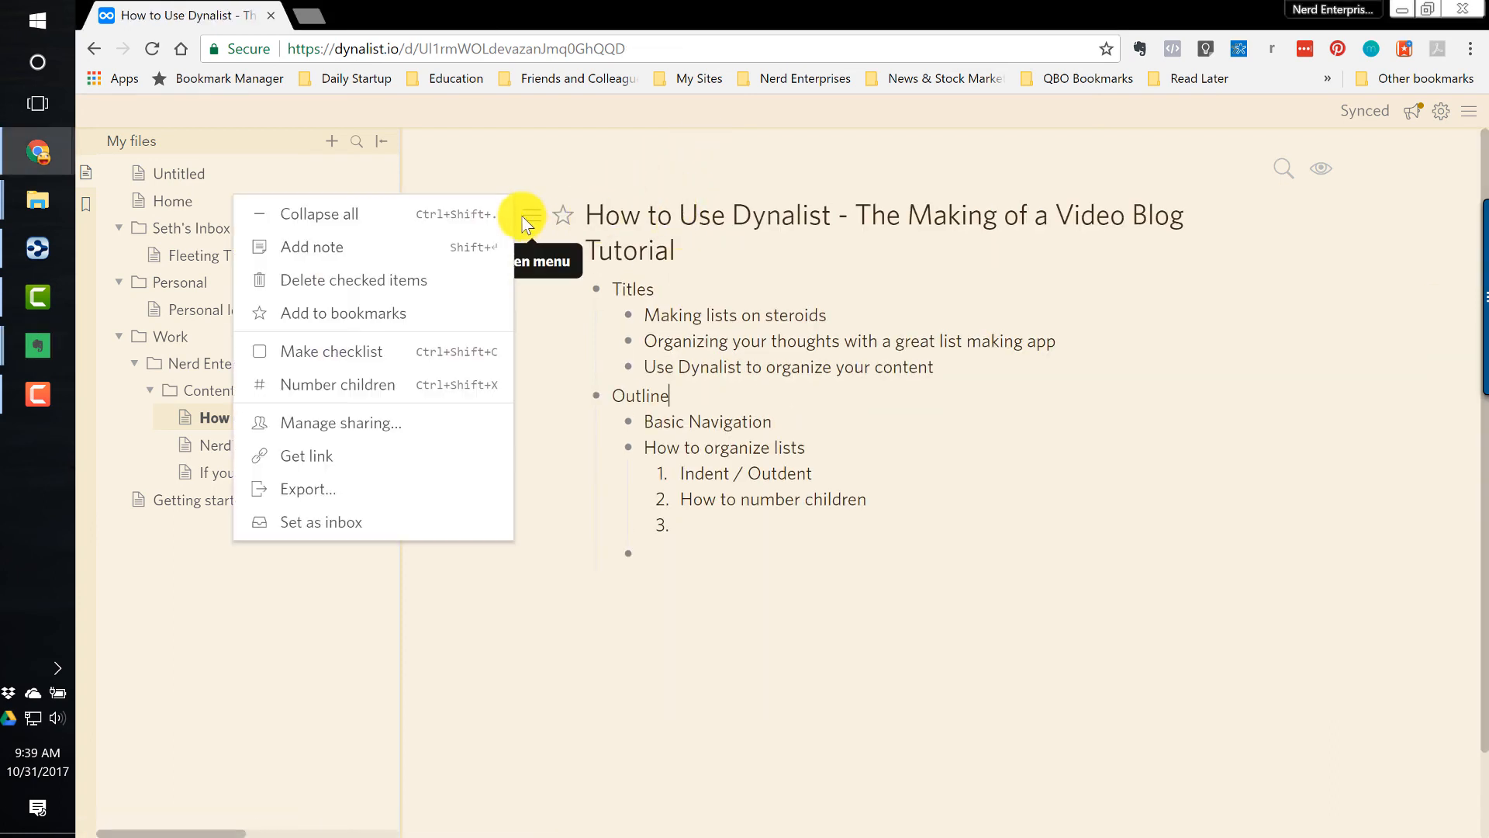
pyautogui.click(339, 456)
pyautogui.hotkey('ctrl', 'c')
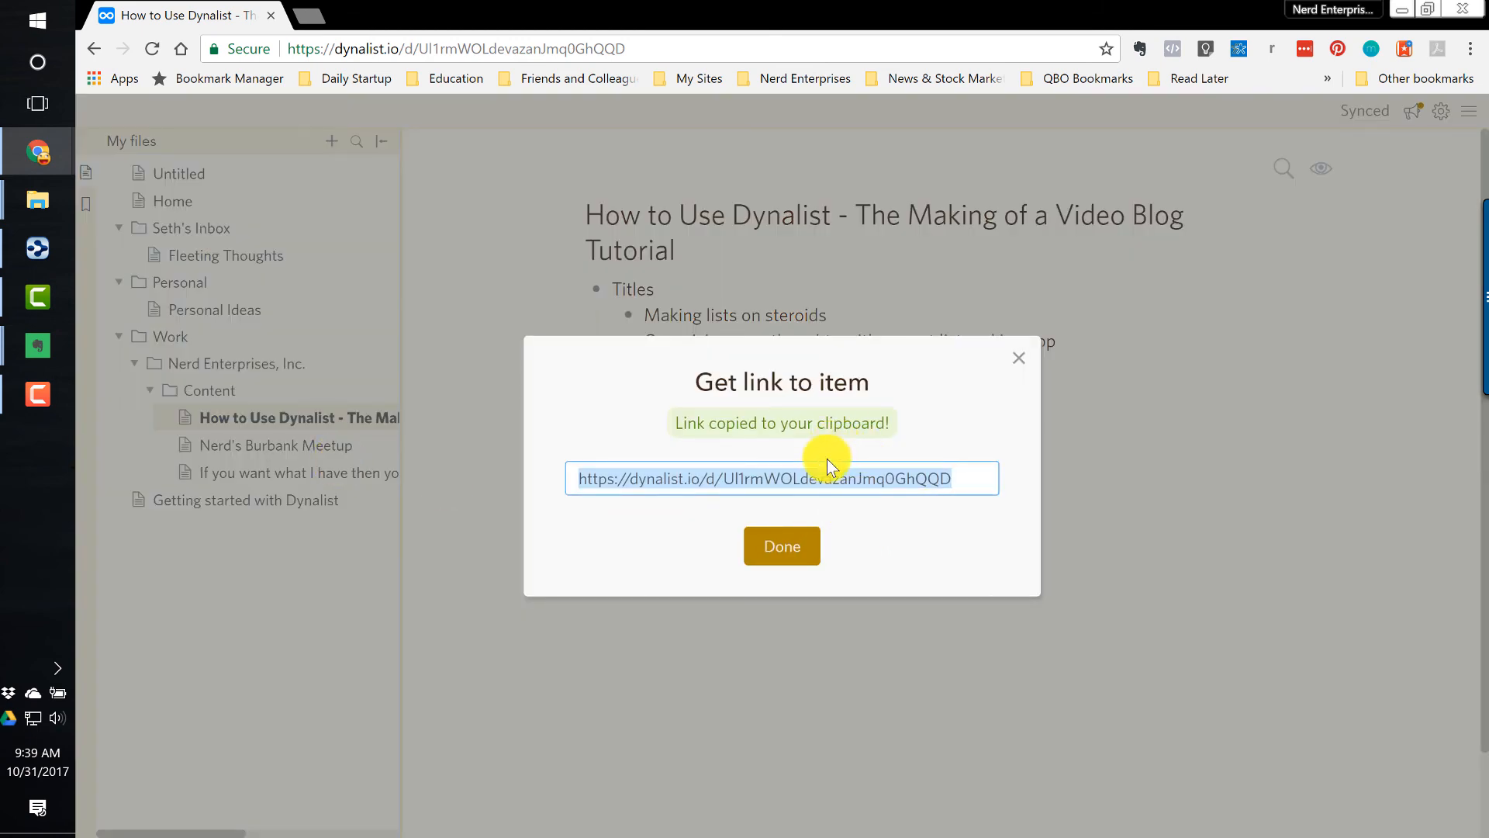
pyautogui.click(1018, 357)
# Step: Switch to the Evernote note, place its window over the document and enter the line "Dynalist Outline:" in its body
pyautogui.click(37, 341)
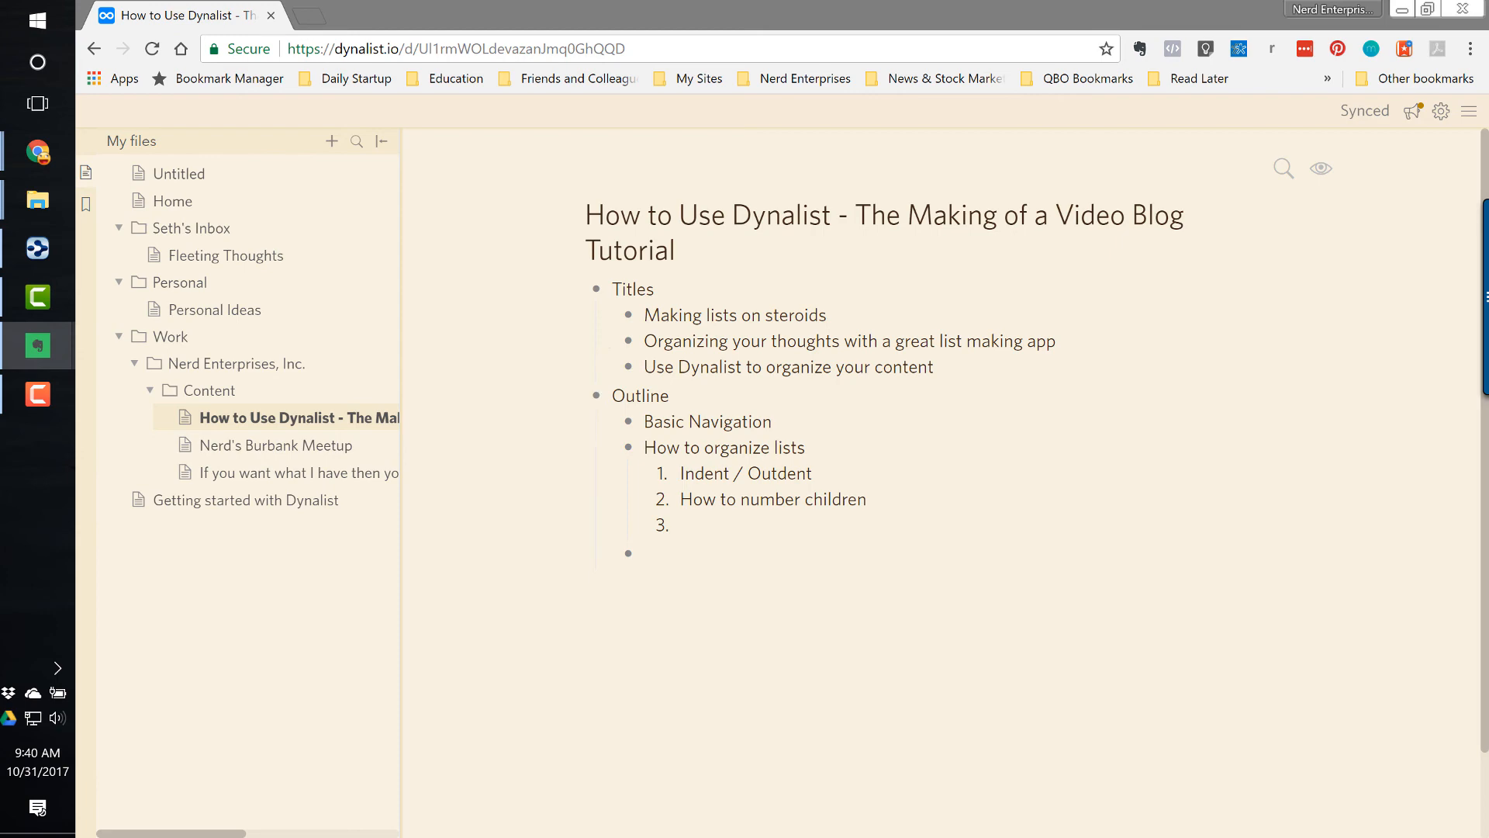
pyautogui.moveTo(703, 306); pyautogui.dragTo(758, 252)
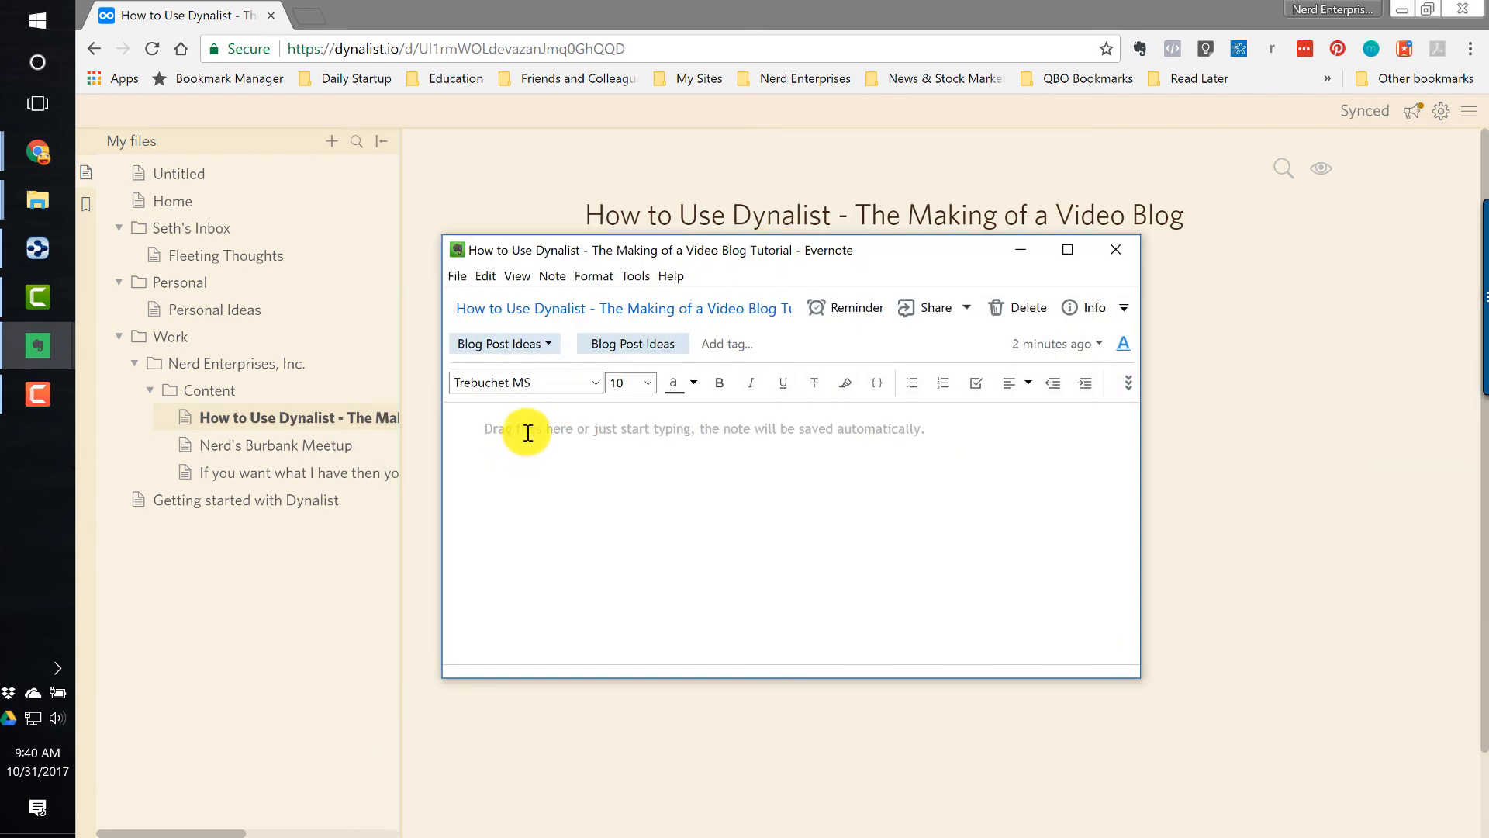
pyautogui.press('Return')
pyautogui.write('Dynalist')
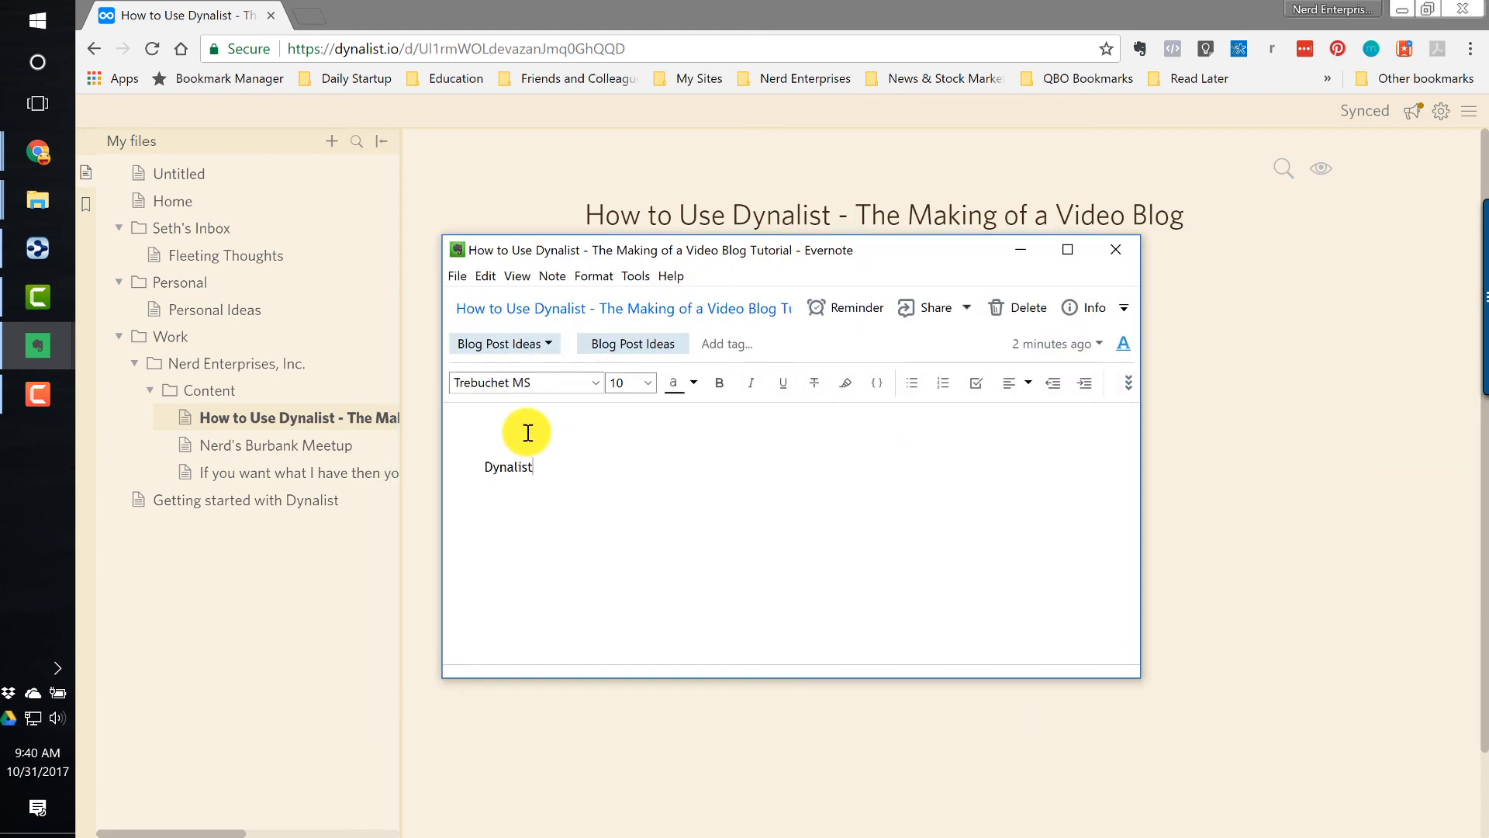
pyautogui.write('s')
pyautogui.press('BackSpace')
pyautogui.write('Outline:')
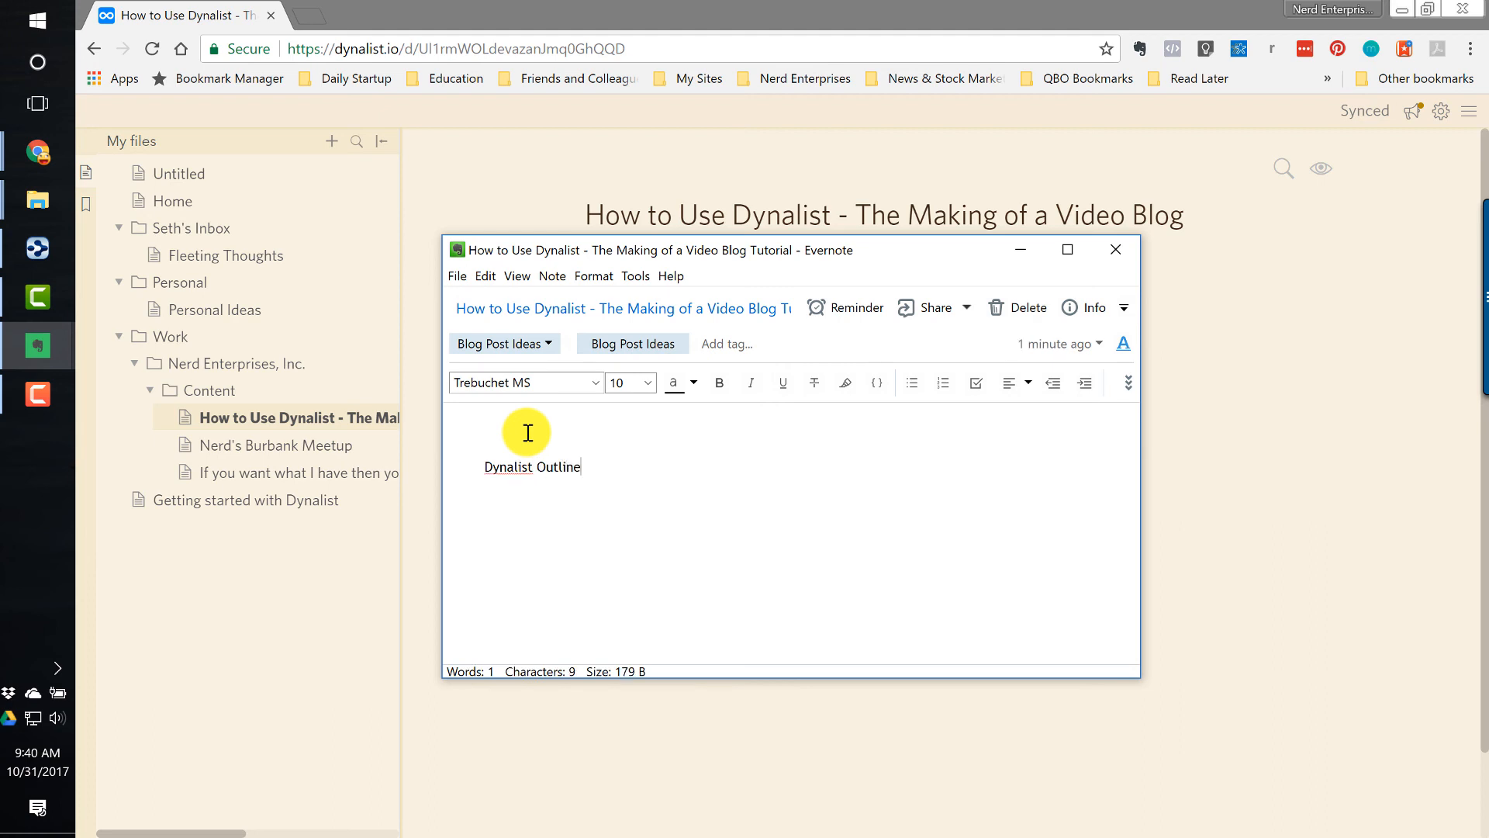
# Step: Paste the copied Dynalist document link on the line below "Dynalist Outline:"
pyautogui.press('Return')
pyautogui.hotkey('ctrl', 'v')
pyautogui.press('Return')
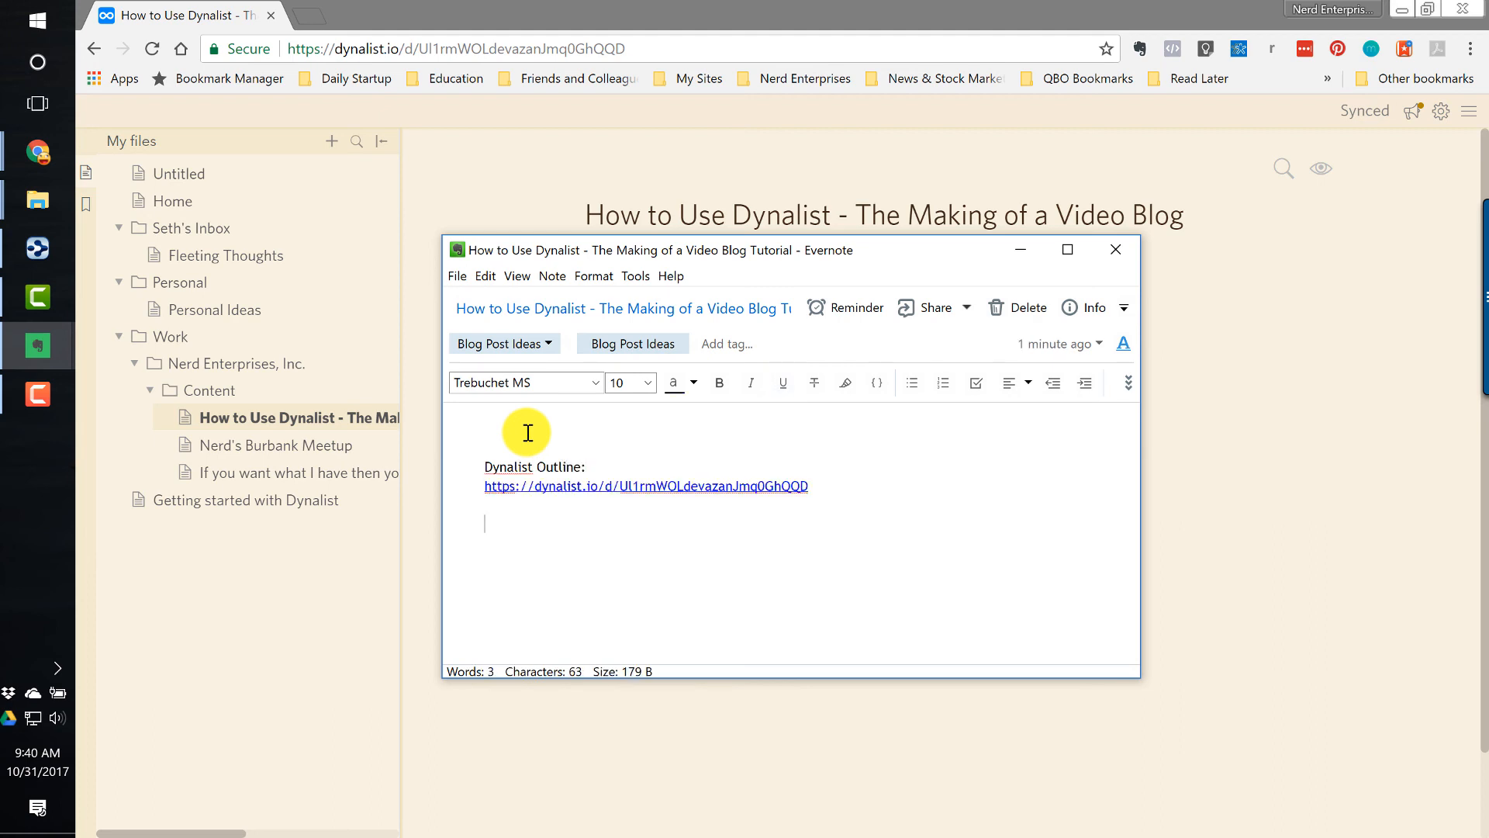
# Step: Make the "Dynalist Outline:" line bold and place the cursor on the note's empty first line
pyautogui.tripleClick(451, 463)
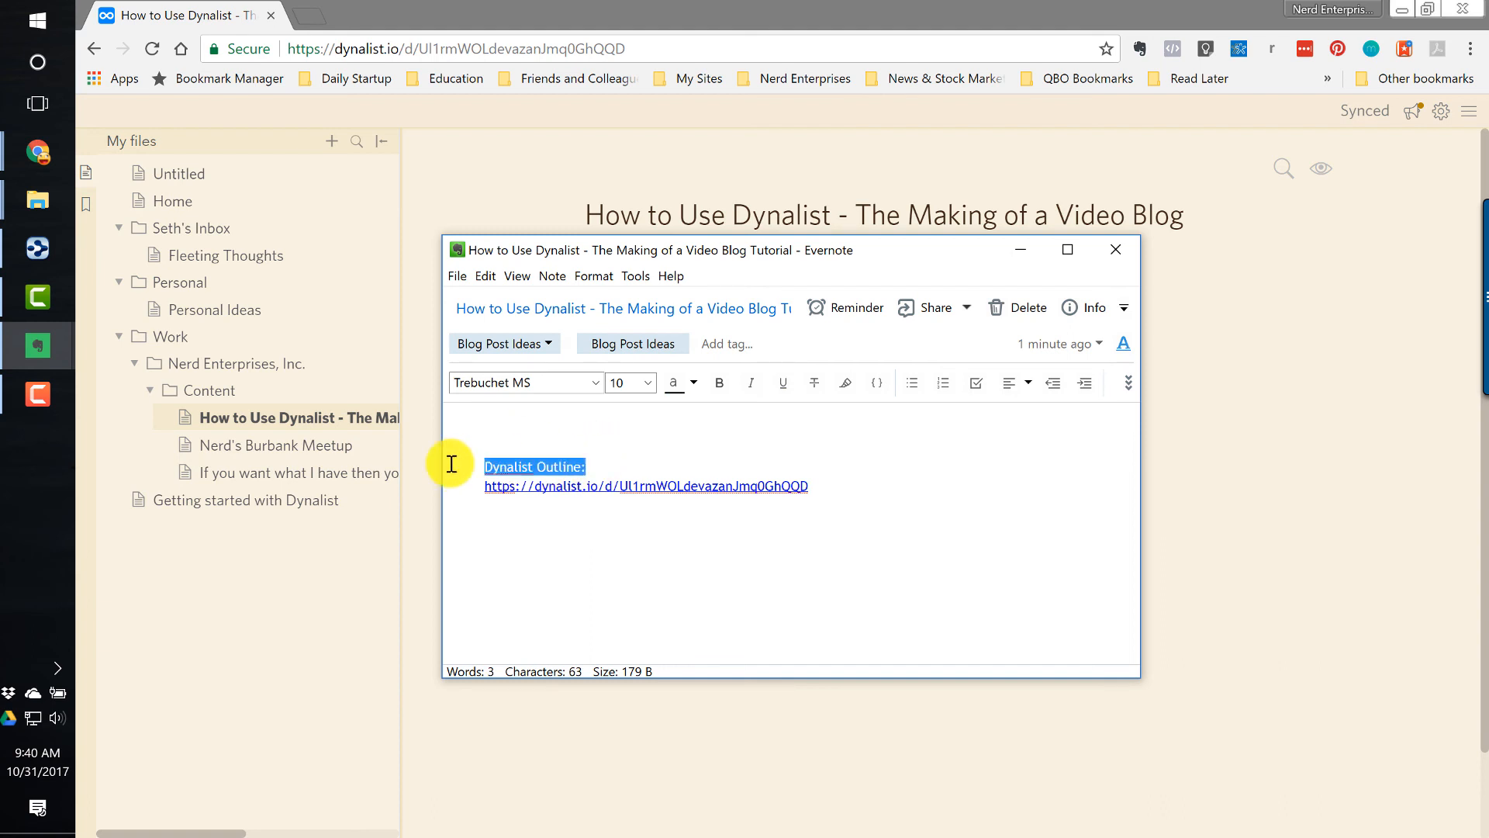
pyautogui.hotkey('ctrl', 'b')
pyautogui.click(518, 425)
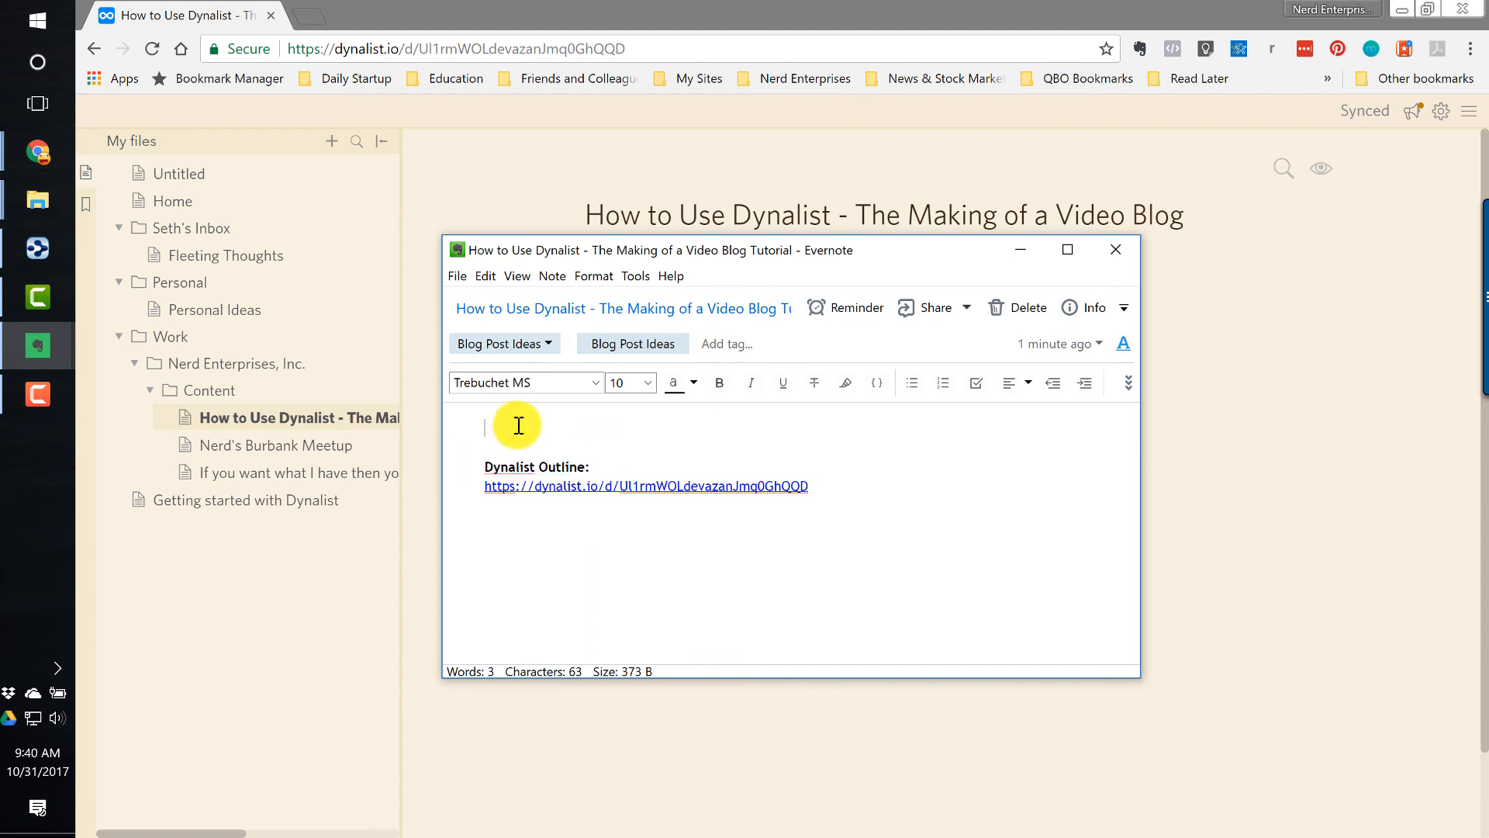